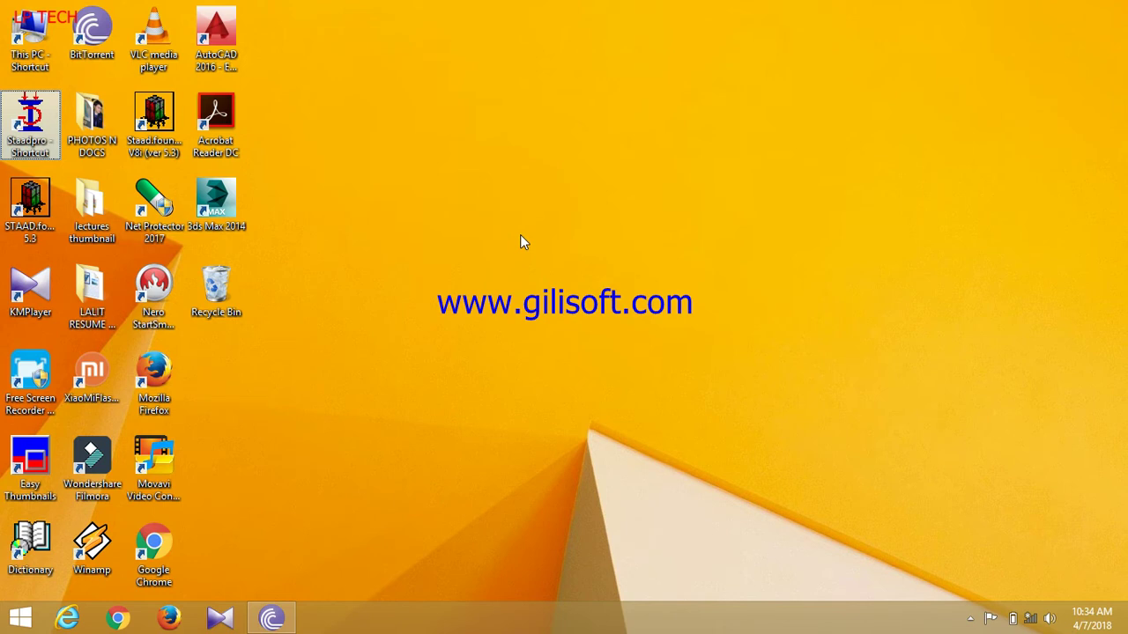
Start STAAD.Pro and create a new Space project named 611 with meter and kilonewton units.
{"action": "double_click", "coordinate": [32, 129]}
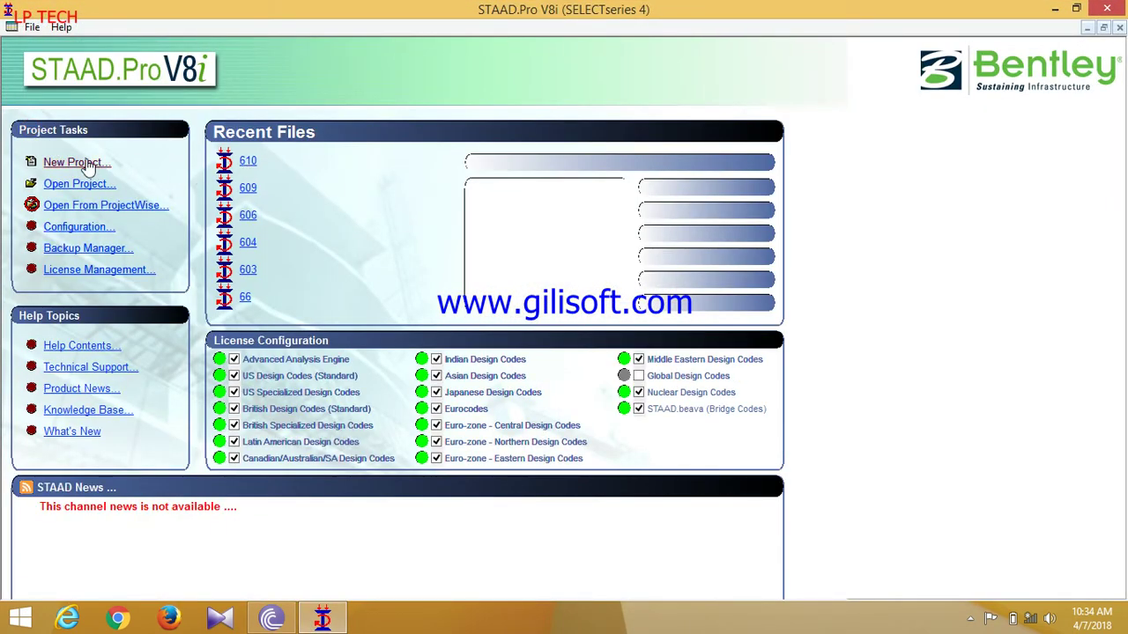
{"action": "left_click", "coordinate": [88, 164]}
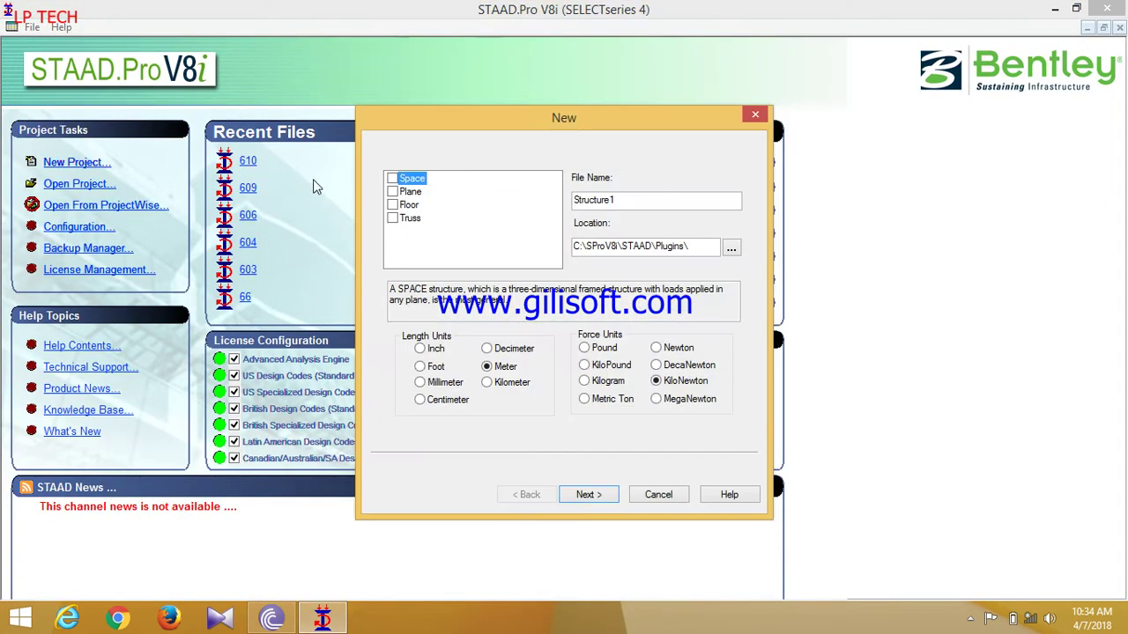
{"action": "left_click", "coordinate": [392, 179]}
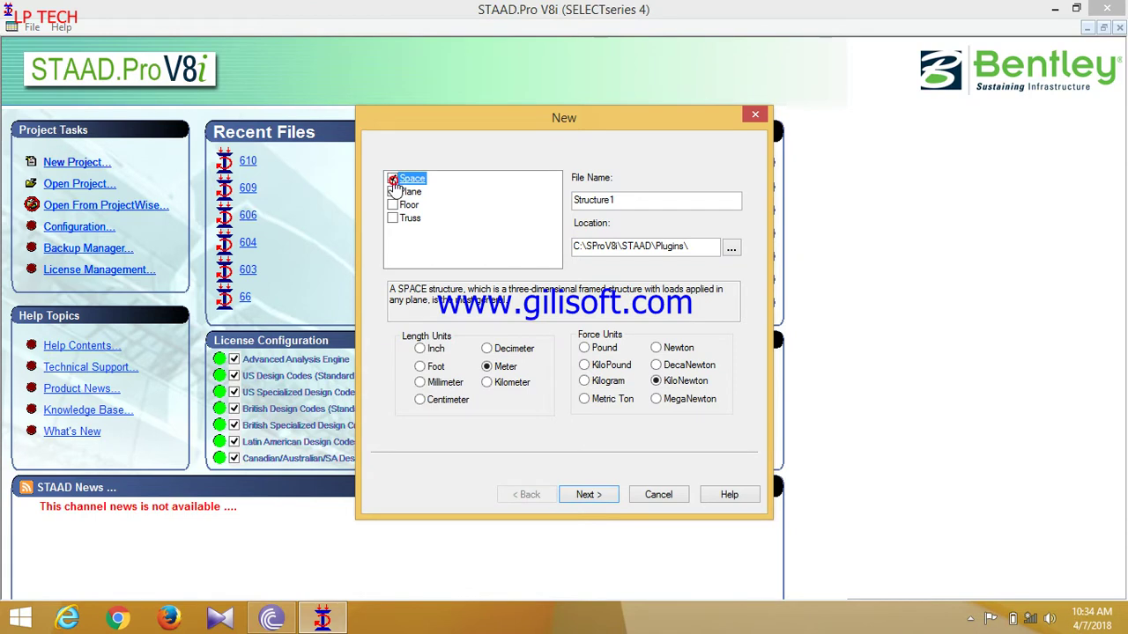
{"action": "double_click", "coordinate": [632, 201]}
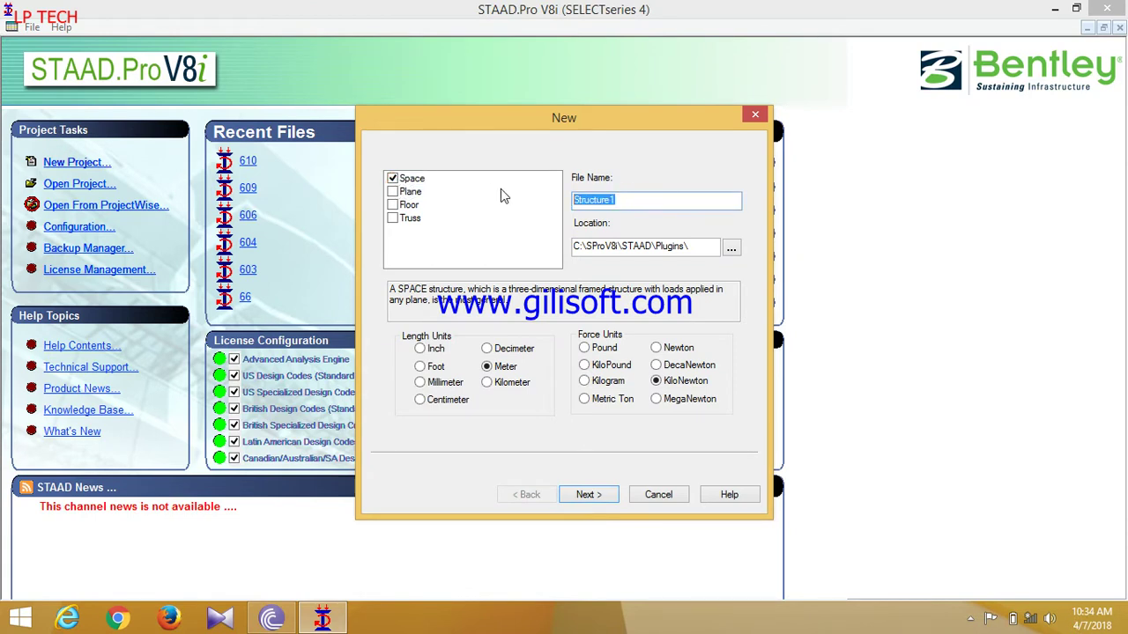
{"action": "type", "text": "611"}
{"action": "left_click", "coordinate": [588, 496]}
{"action": "left_click", "coordinate": [587, 496]}
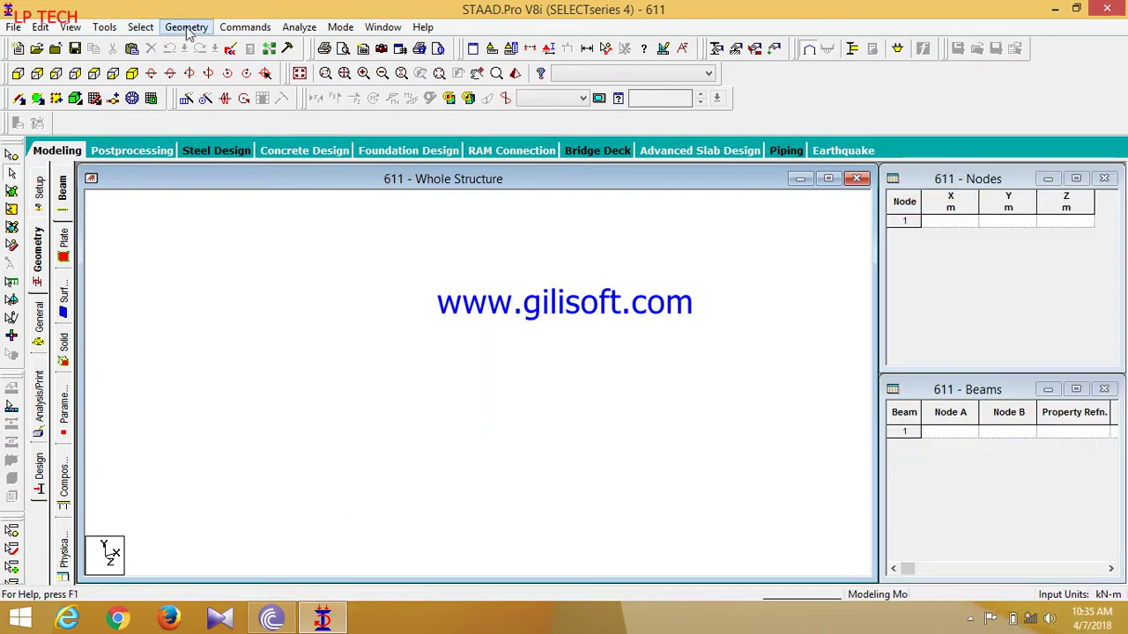
Draw a portal frame on the default snap grid from the origin, with 5 m columns and a 5 m beam along X.
{"action": "left_click", "coordinate": [94, 98]}
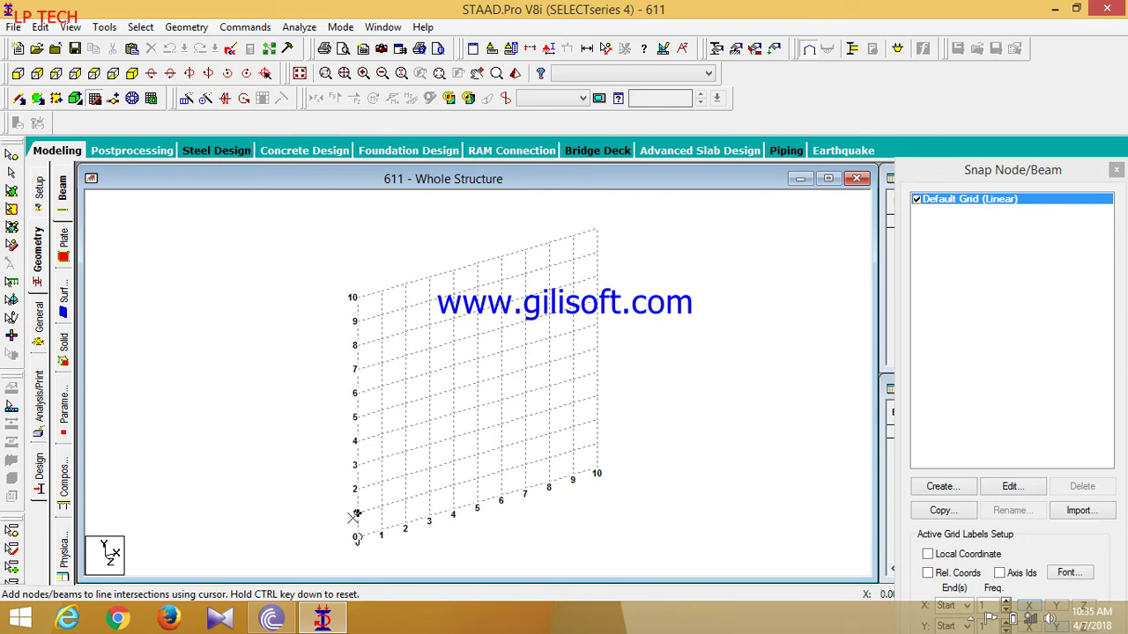
{"action": "left_click", "coordinate": [357, 536]}
{"action": "left_click", "coordinate": [356, 418]}
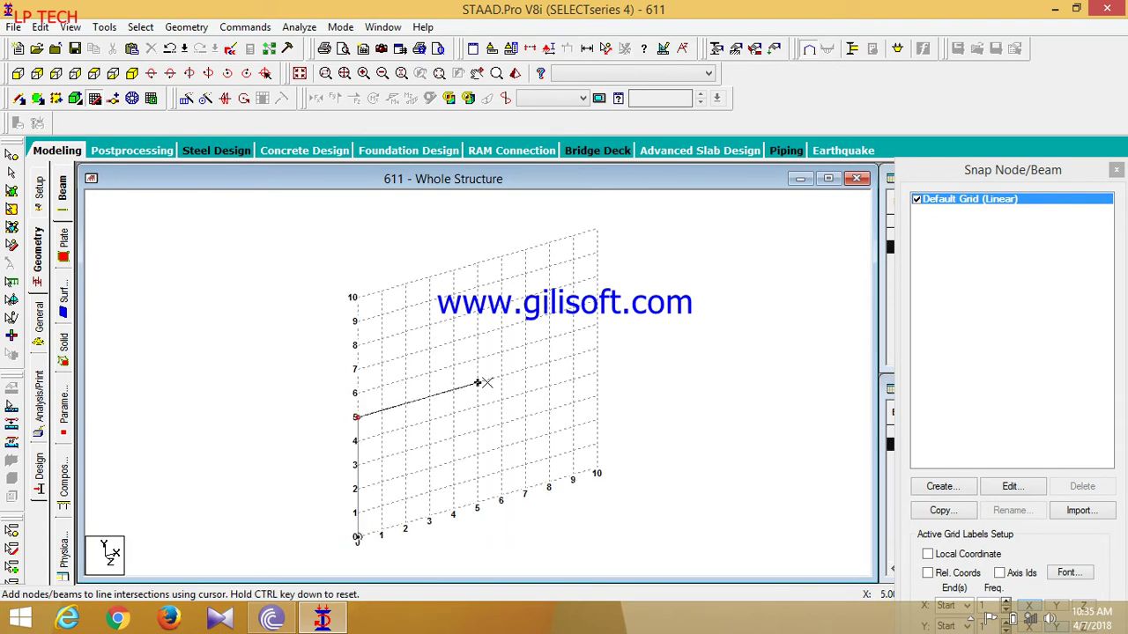
{"action": "left_click", "coordinate": [477, 383]}
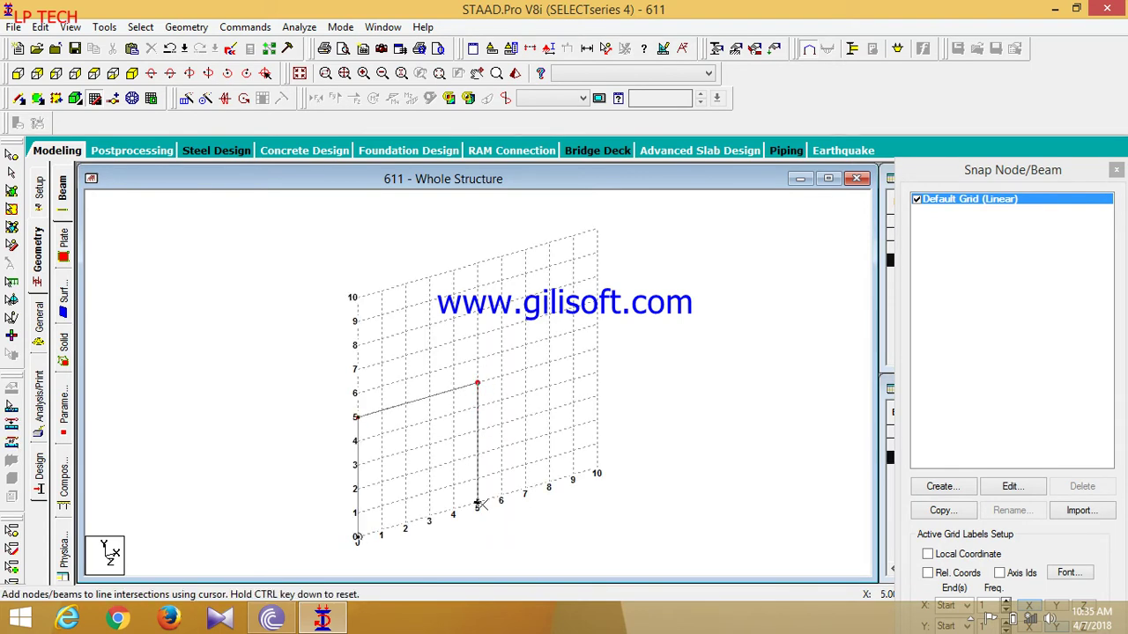
{"action": "left_click", "coordinate": [477, 504]}
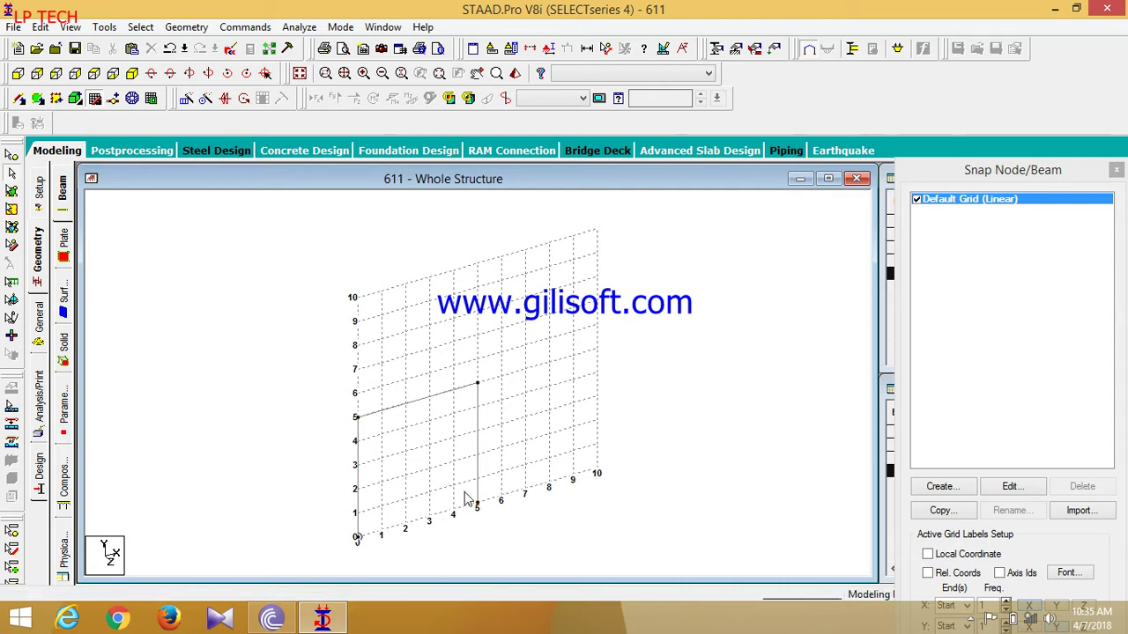
{"action": "left_click", "coordinate": [94, 98]}
{"action": "left_click", "coordinate": [273, 467]}
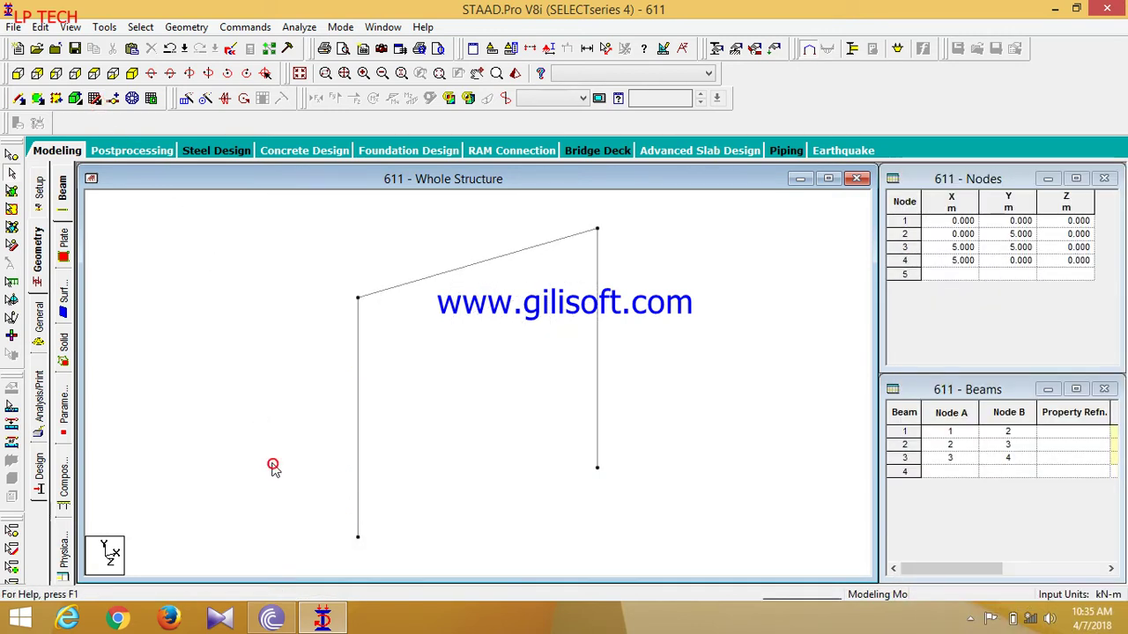
Repeat the whole portal frame once in the Z direction at 5 m spacing, with linked steps.
{"action": "scroll", "coordinate": [366, 474], "scroll_direction": "down", "scroll_amount": 2}
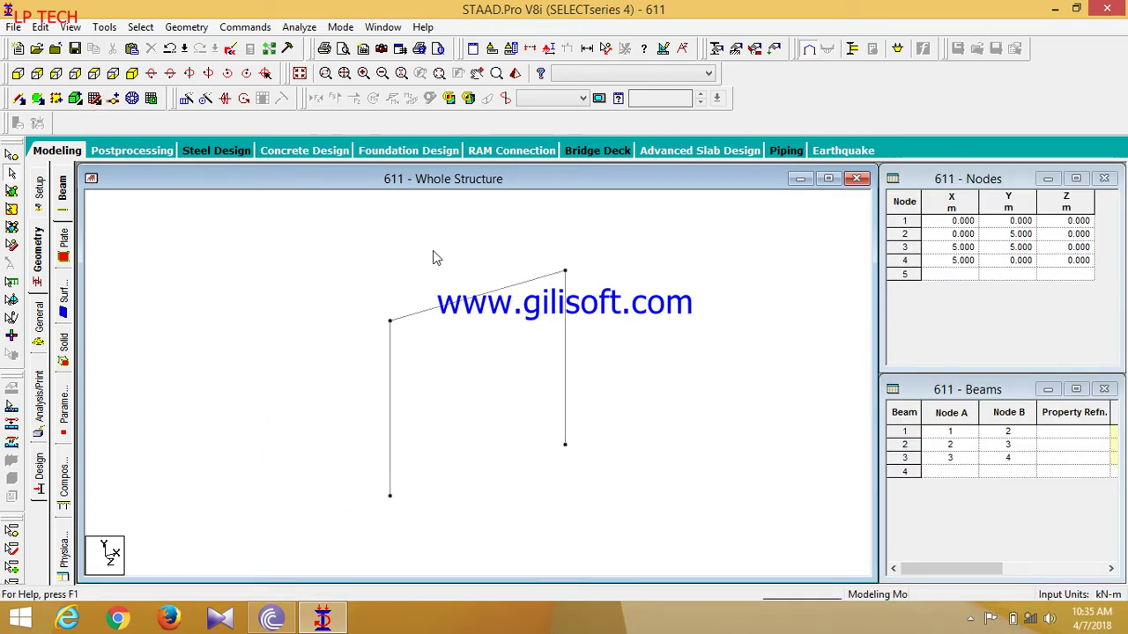
{"action": "middle_click_drag", "start_coordinate": [432, 257], "coordinate": [455, 285]}
{"action": "left_click_drag", "start_coordinate": [632, 523], "coordinate": [321, 264]}
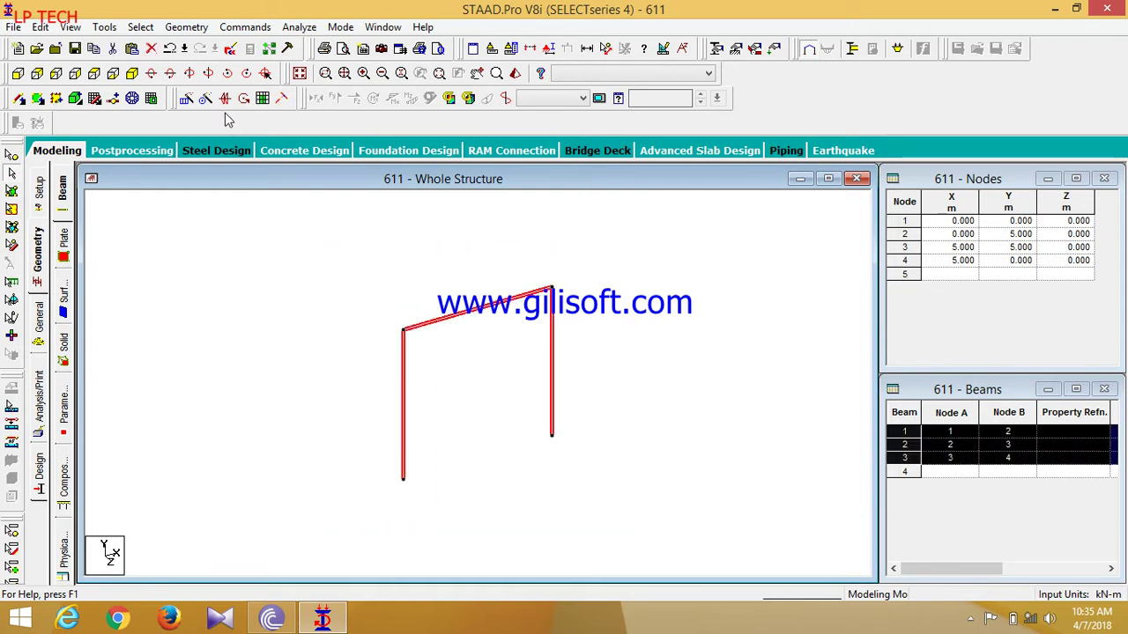
{"action": "left_click", "coordinate": [189, 29]}
{"action": "left_click", "coordinate": [226, 249]}
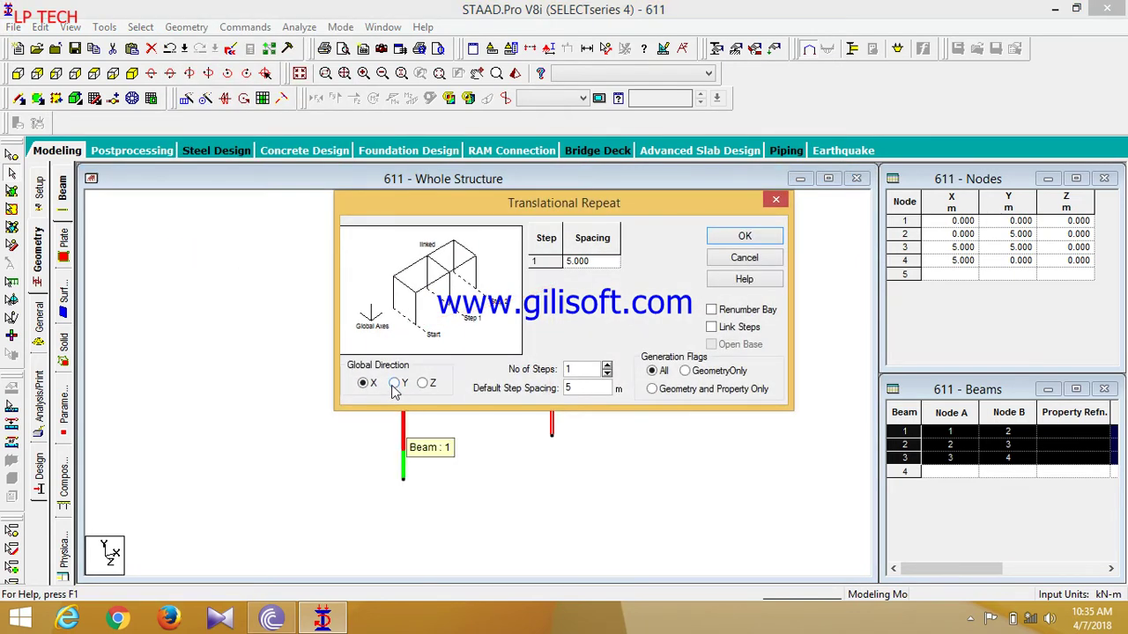
{"action": "left_click", "coordinate": [423, 385]}
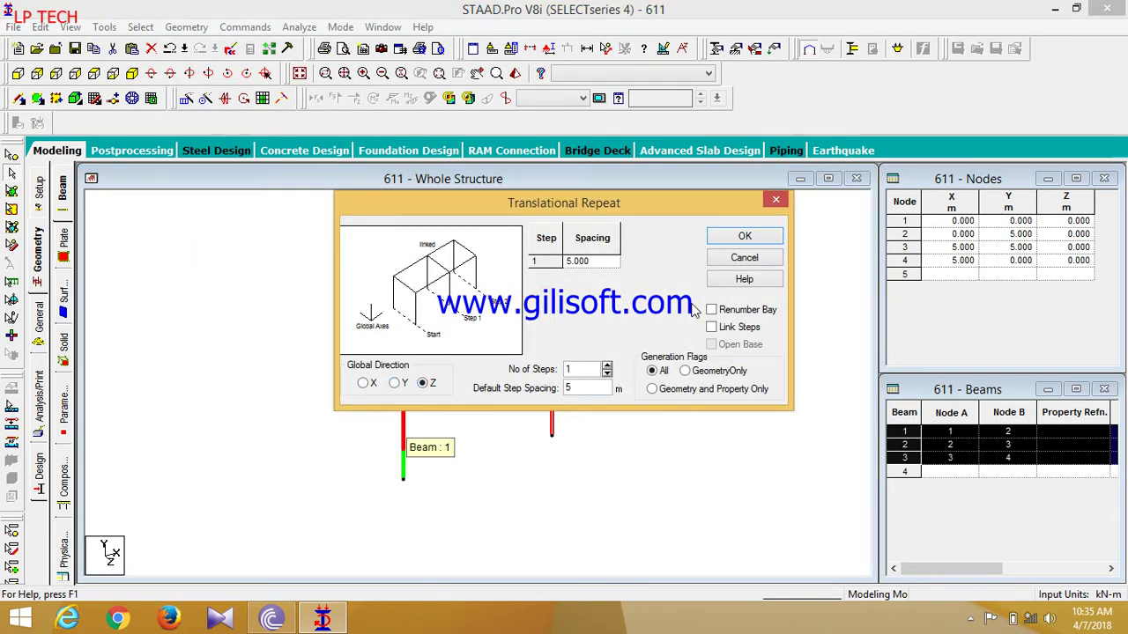
{"action": "left_click", "coordinate": [710, 328]}
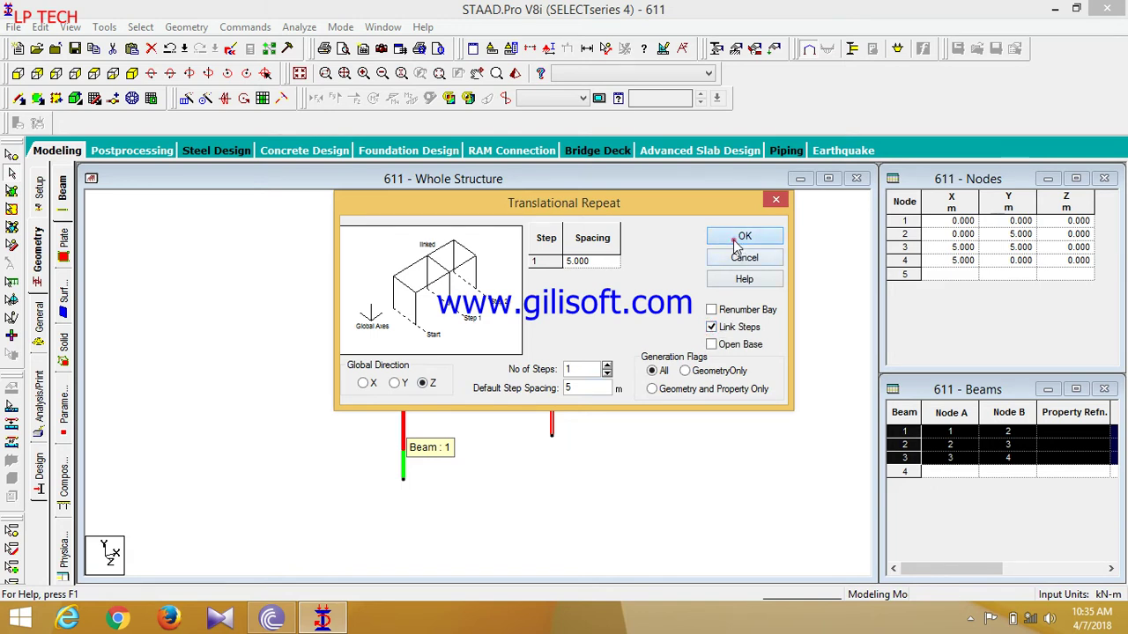
{"action": "left_click", "coordinate": [738, 238]}
{"action": "left_click", "coordinate": [693, 466]}
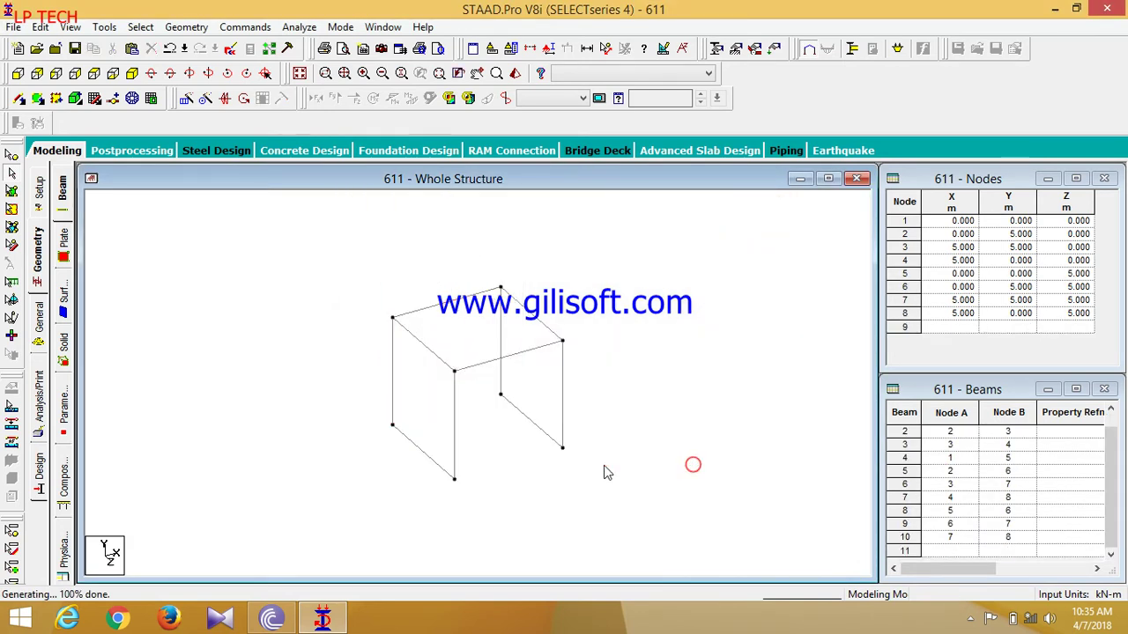
Delete the two Z-direction beams connecting the column bases.
{"action": "left_click", "coordinate": [417, 451]}
{"action": "left_click", "coordinate": [543, 436], "text": "ctrl"}
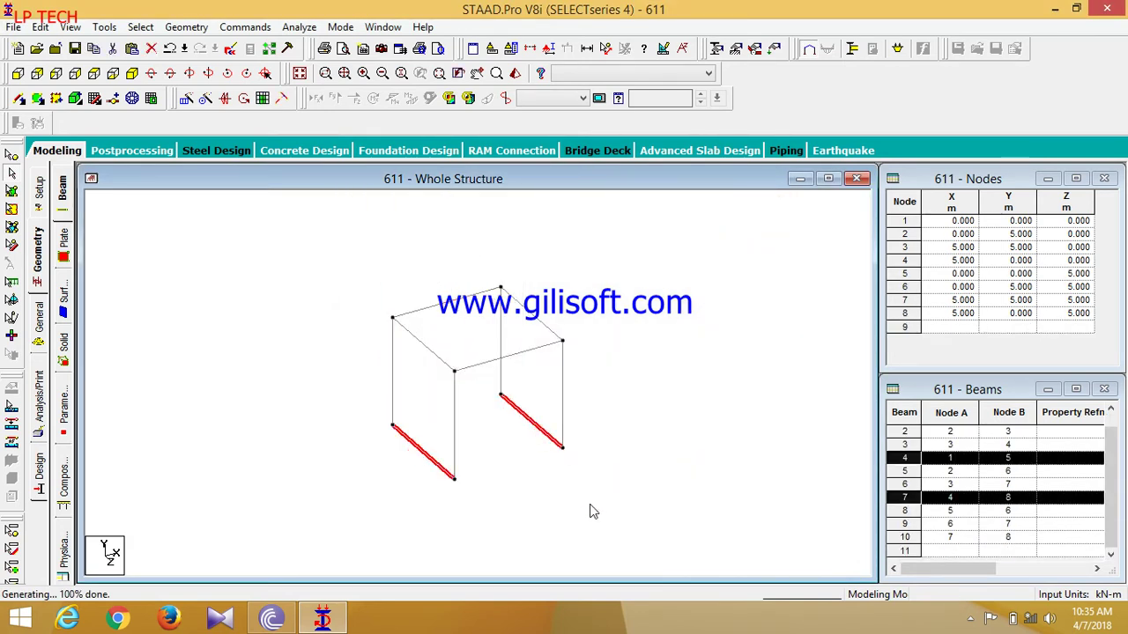
{"action": "key", "text": "Delete"}
{"action": "left_click", "coordinate": [632, 351]}
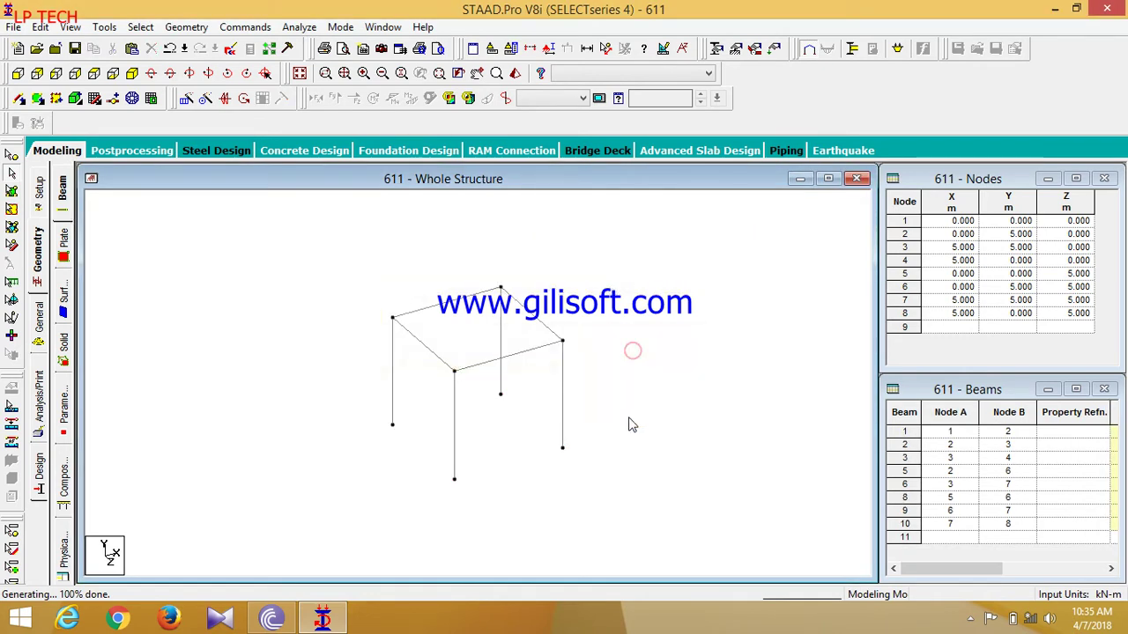
Repeat the entire single-bay frame once in the X direction at 5 m spacing, with linked steps.
{"action": "left_click_drag", "start_coordinate": [645, 561], "coordinate": [317, 220]}
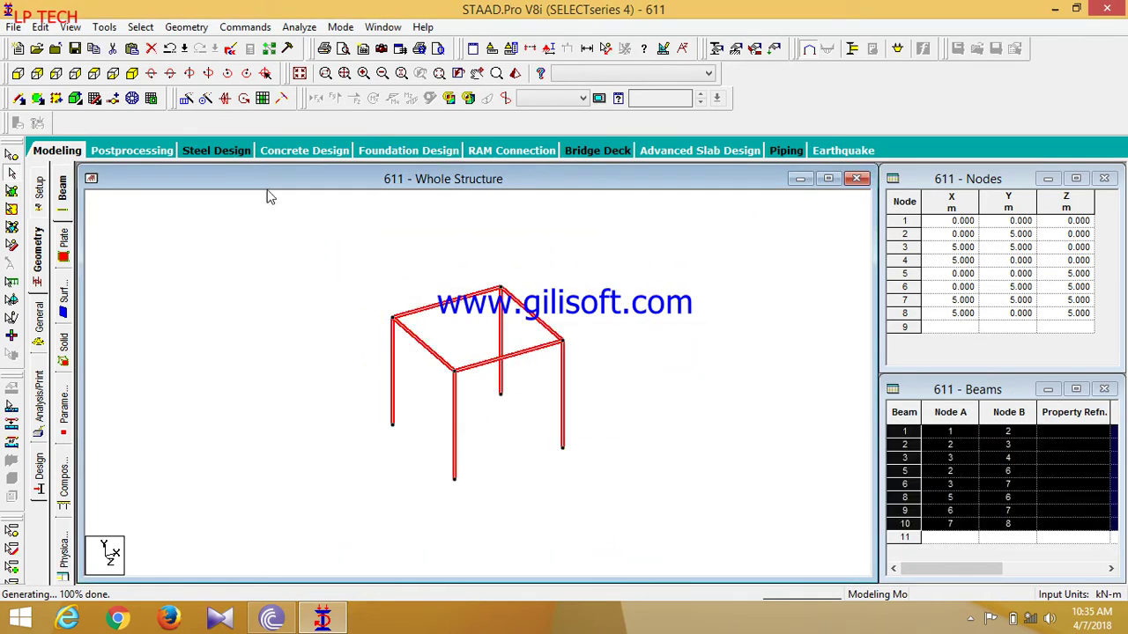
{"action": "left_click", "coordinate": [186, 26]}
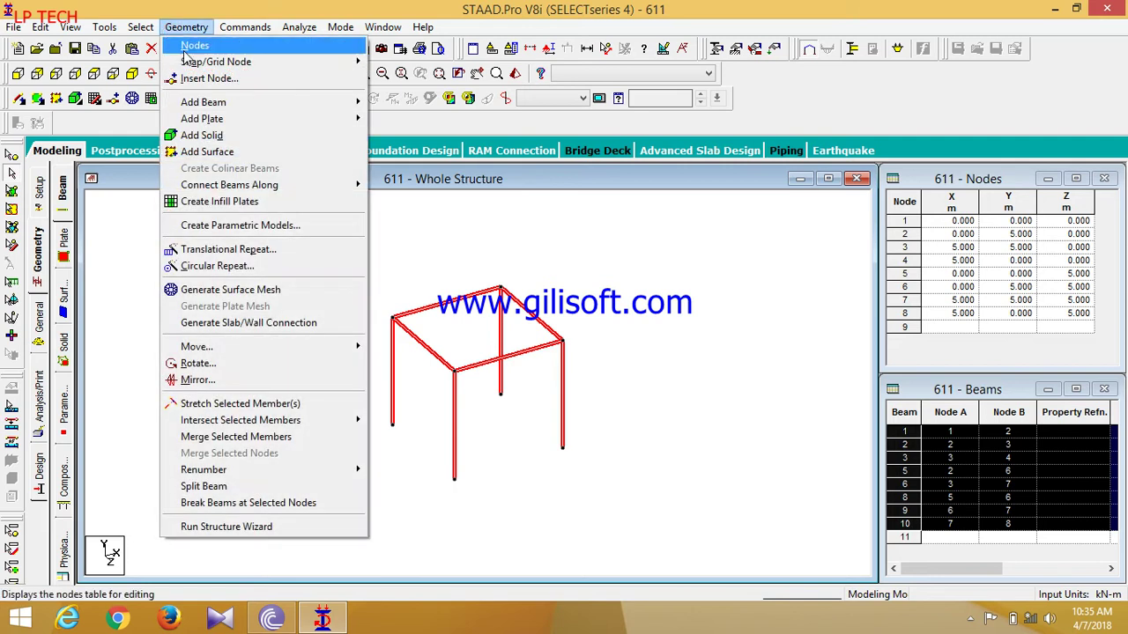
{"action": "left_click", "coordinate": [241, 252]}
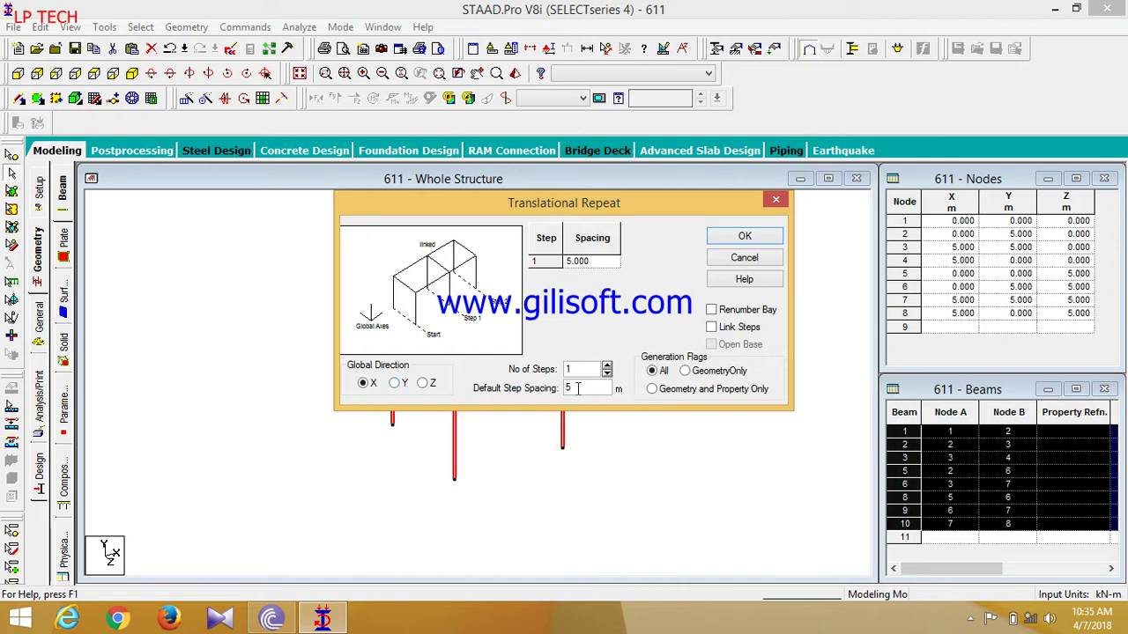
{"action": "left_click", "coordinate": [710, 327]}
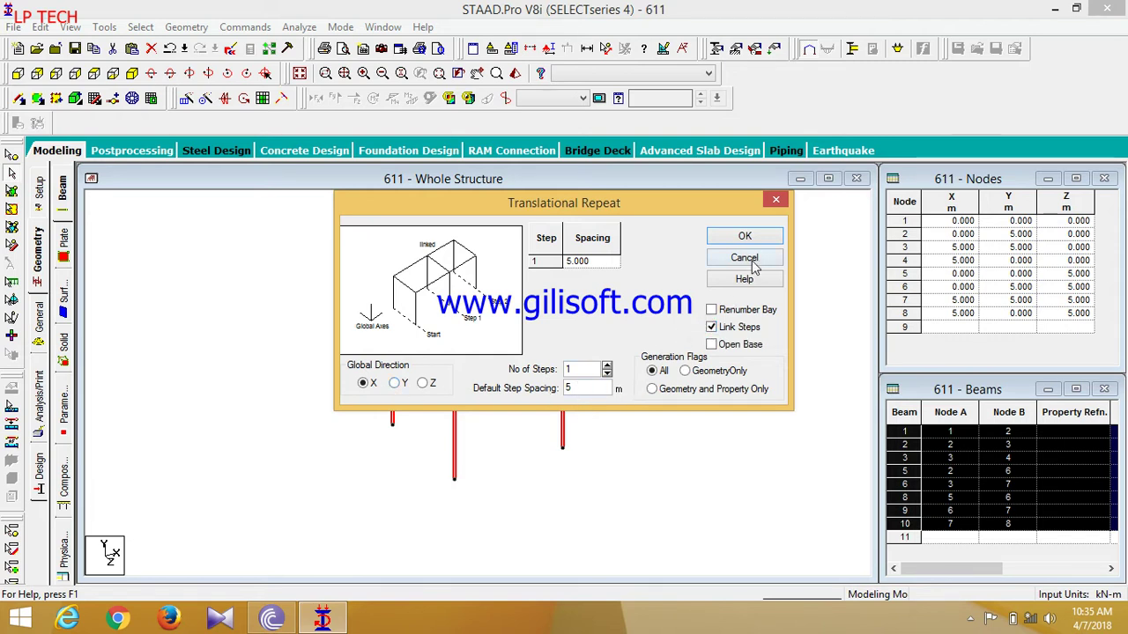
{"action": "left_click", "coordinate": [745, 237]}
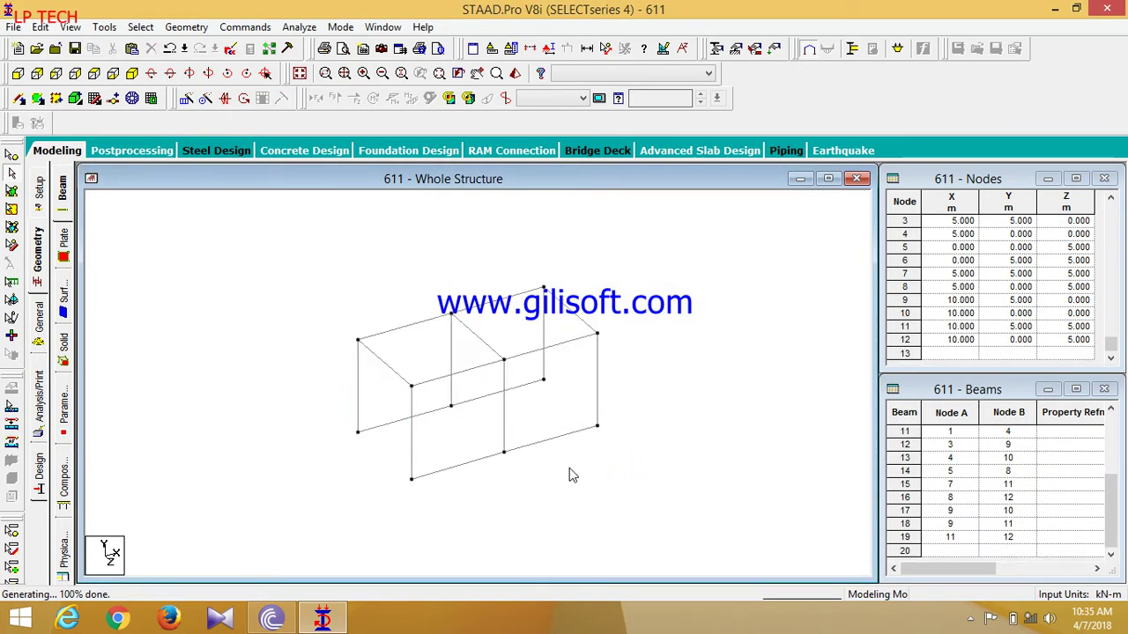
Delete the four X-direction beams connecting the column bases.
{"action": "left_click", "coordinate": [493, 456]}
{"action": "left_click", "coordinate": [535, 444], "text": "ctrl"}
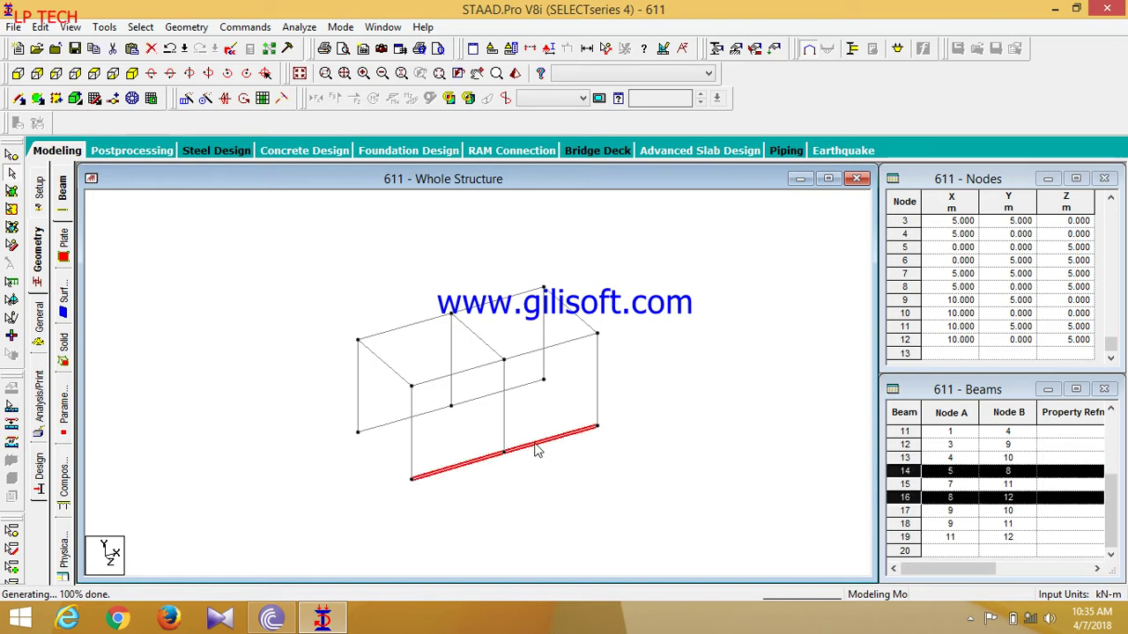
{"action": "left_click", "coordinate": [520, 386], "text": "ctrl"}
{"action": "left_click", "coordinate": [438, 410], "text": "ctrl"}
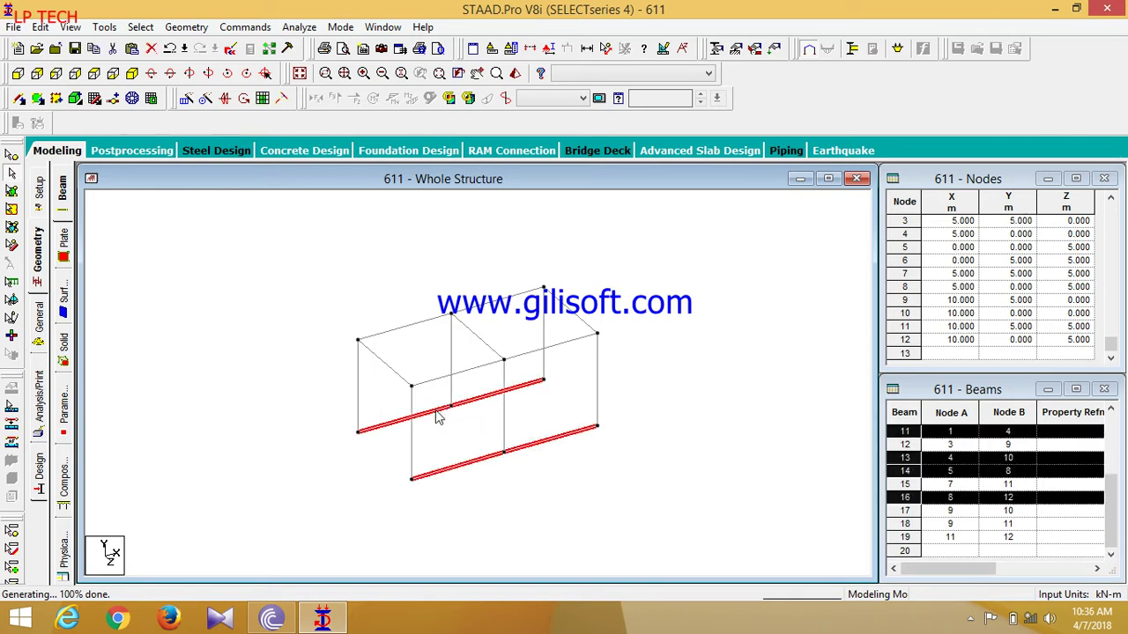
{"action": "key", "text": "Delete"}
{"action": "left_click", "coordinate": [652, 347]}
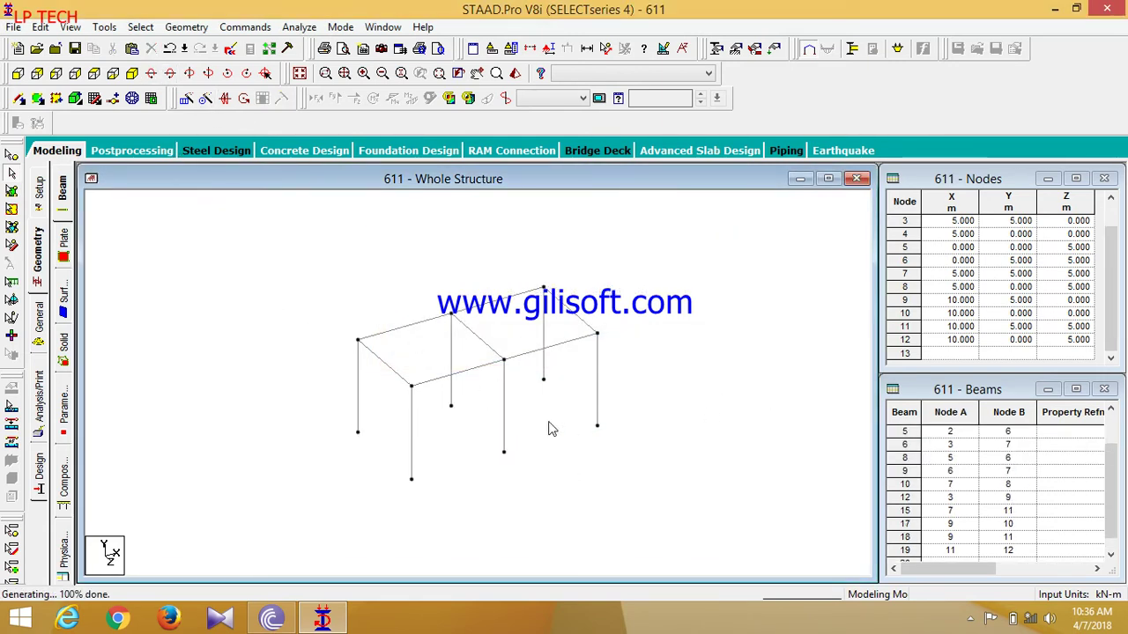
Add a quad plate across the two-bay roof using its four outer corner nodes.
{"action": "left_click", "coordinate": [169, 30]}
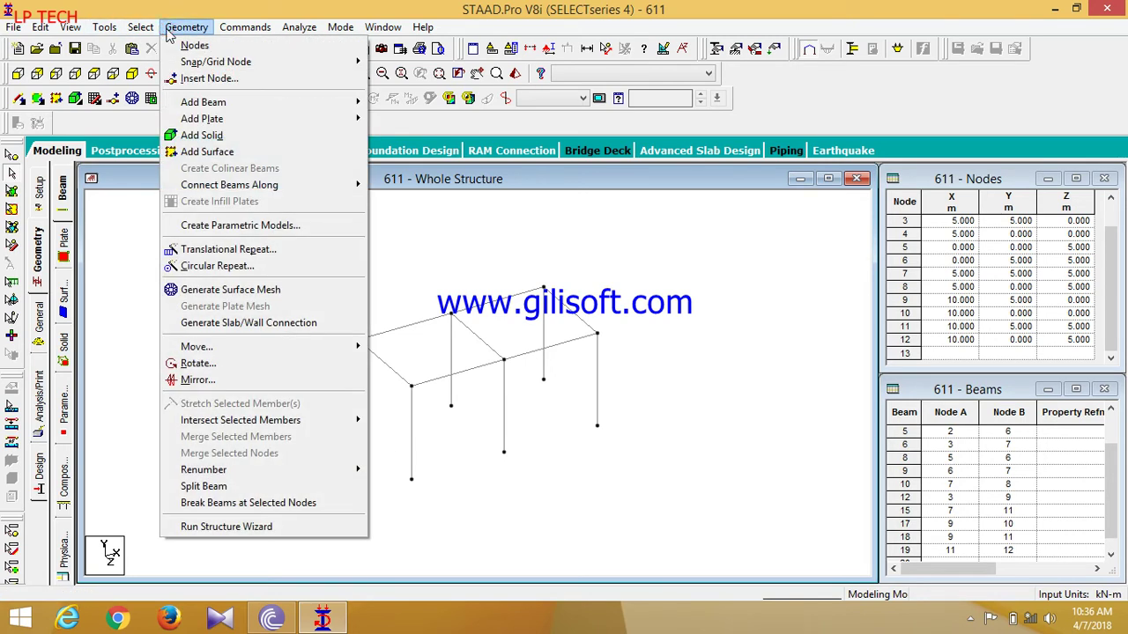
{"action": "mouse_move", "coordinate": [202, 122]}
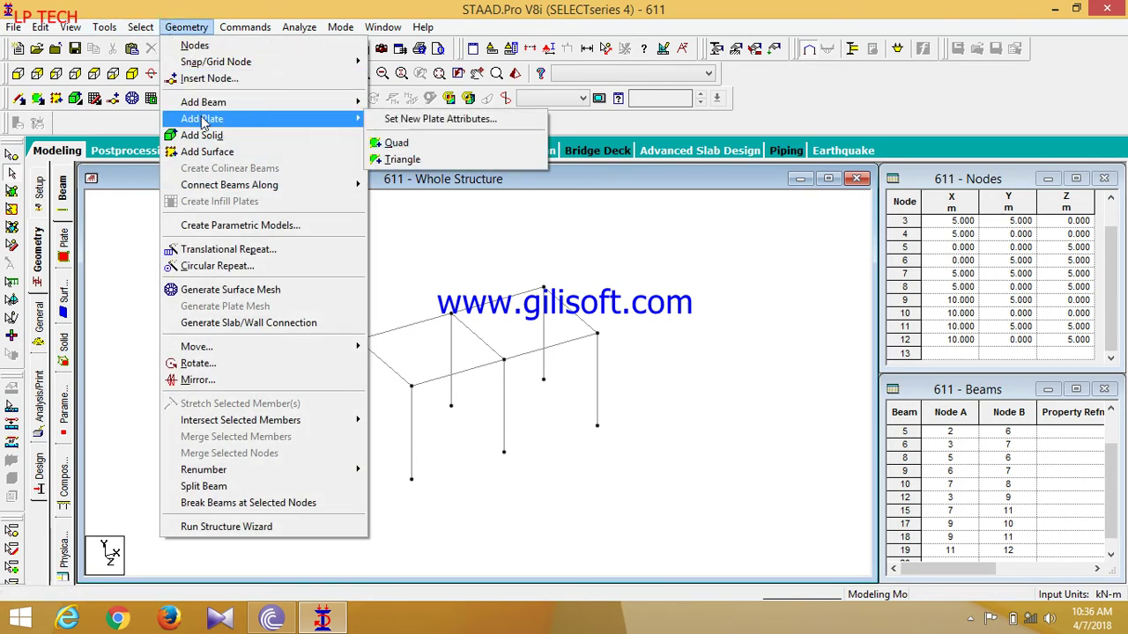
{"action": "left_click", "coordinate": [417, 153]}
{"action": "left_click", "coordinate": [412, 382]}
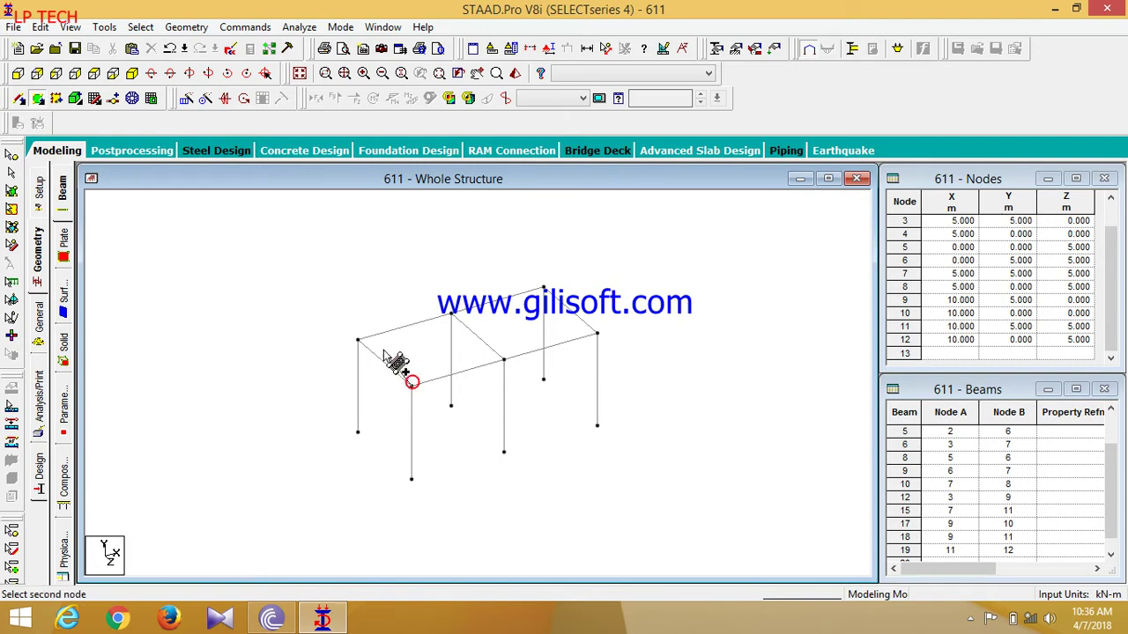
{"action": "left_click", "coordinate": [451, 314]}
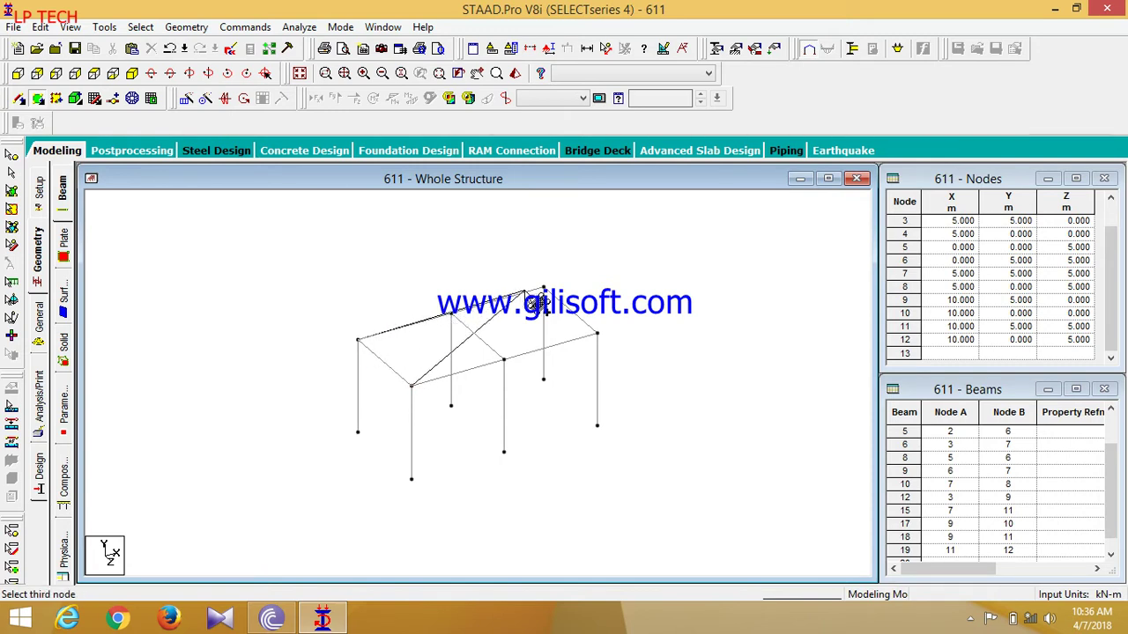
{"action": "left_click", "coordinate": [544, 289]}
{"action": "left_click", "coordinate": [597, 334]}
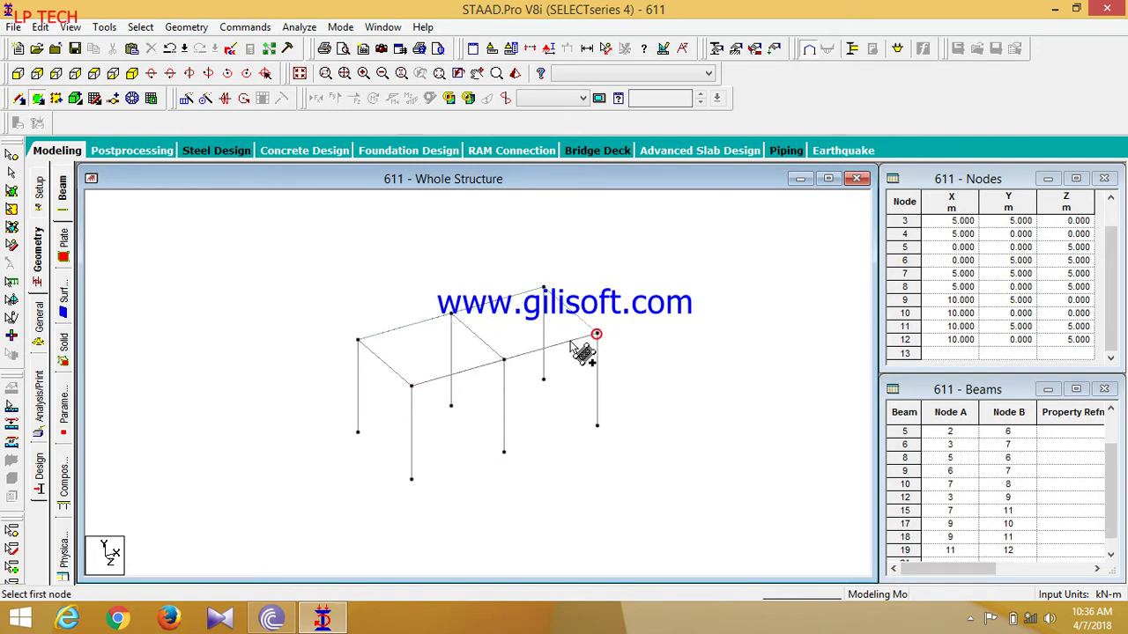
Outline a surface mesh region on the roof bay between X = 0 and 5 m through its four corner nodes, using quadrilateral meshing.
{"action": "left_click", "coordinate": [133, 102]}
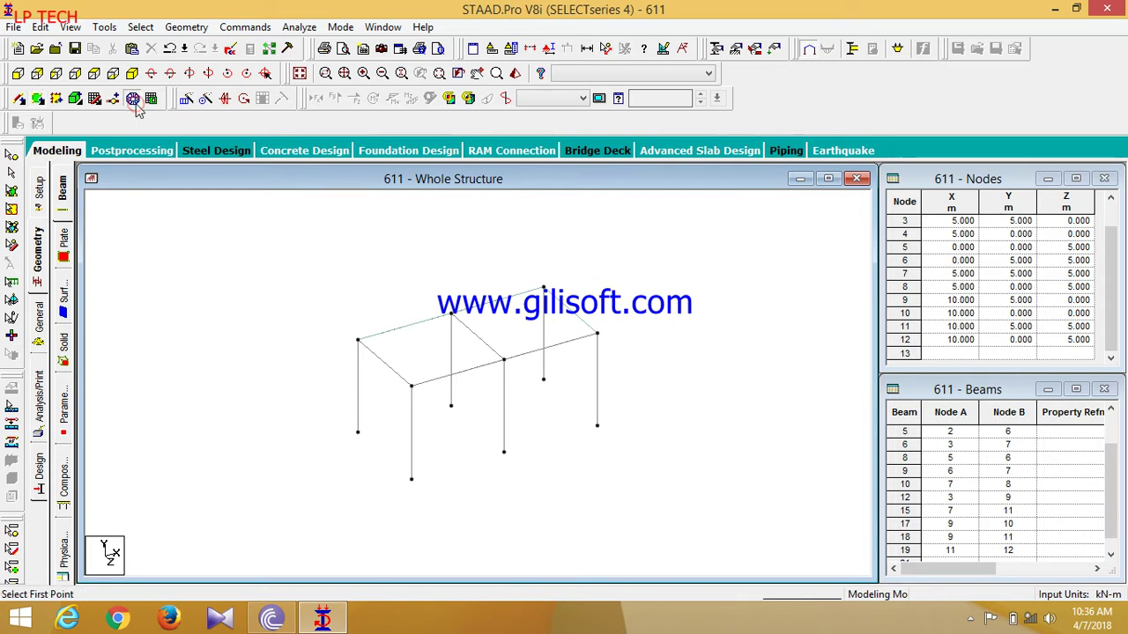
{"action": "left_click", "coordinate": [412, 385]}
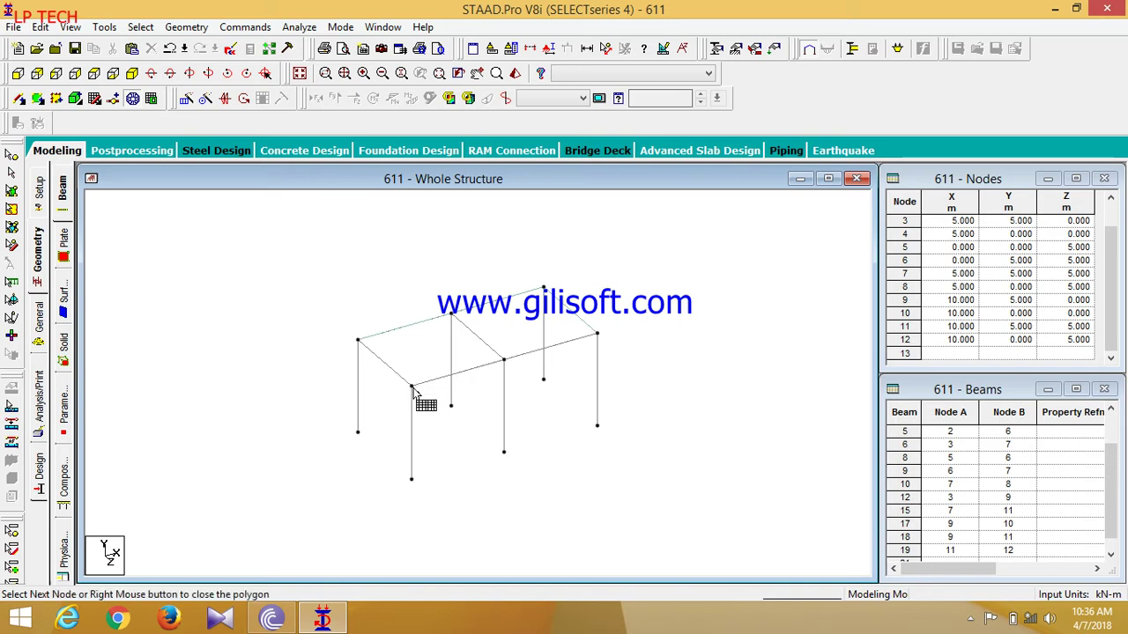
{"action": "left_click", "coordinate": [358, 339]}
{"action": "left_click", "coordinate": [451, 314]}
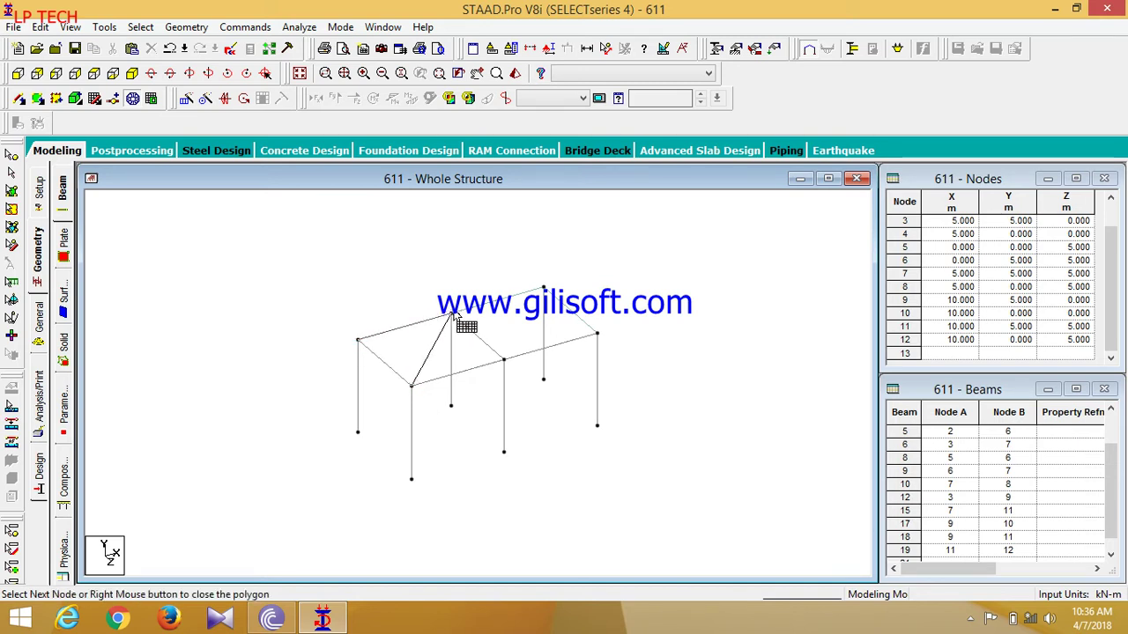
{"action": "left_click", "coordinate": [503, 361]}
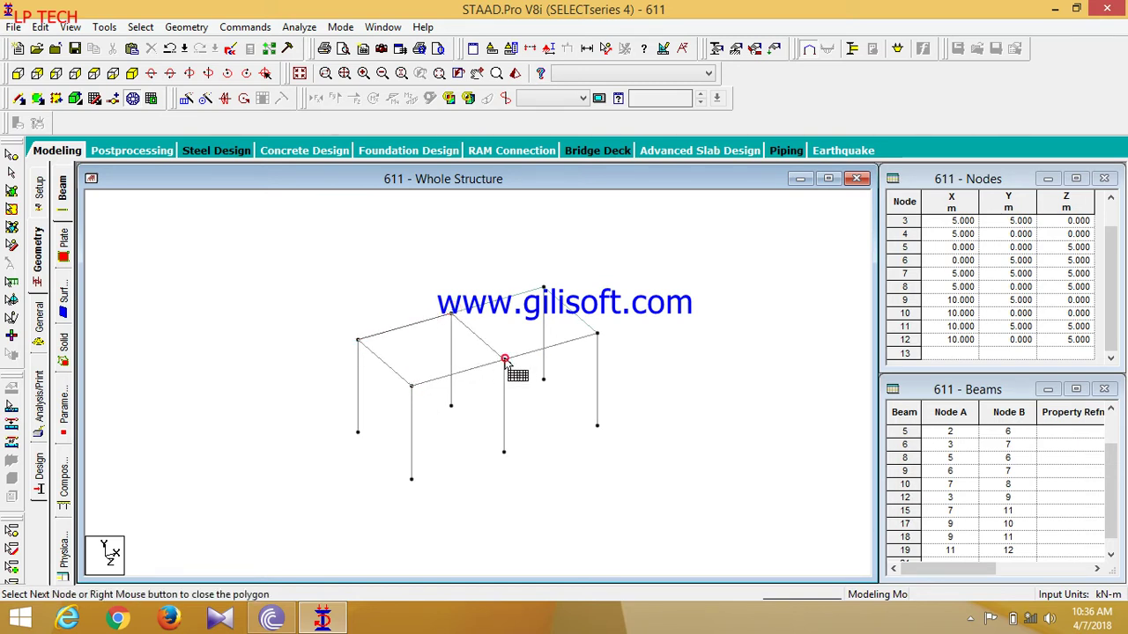
{"action": "left_click", "coordinate": [412, 389]}
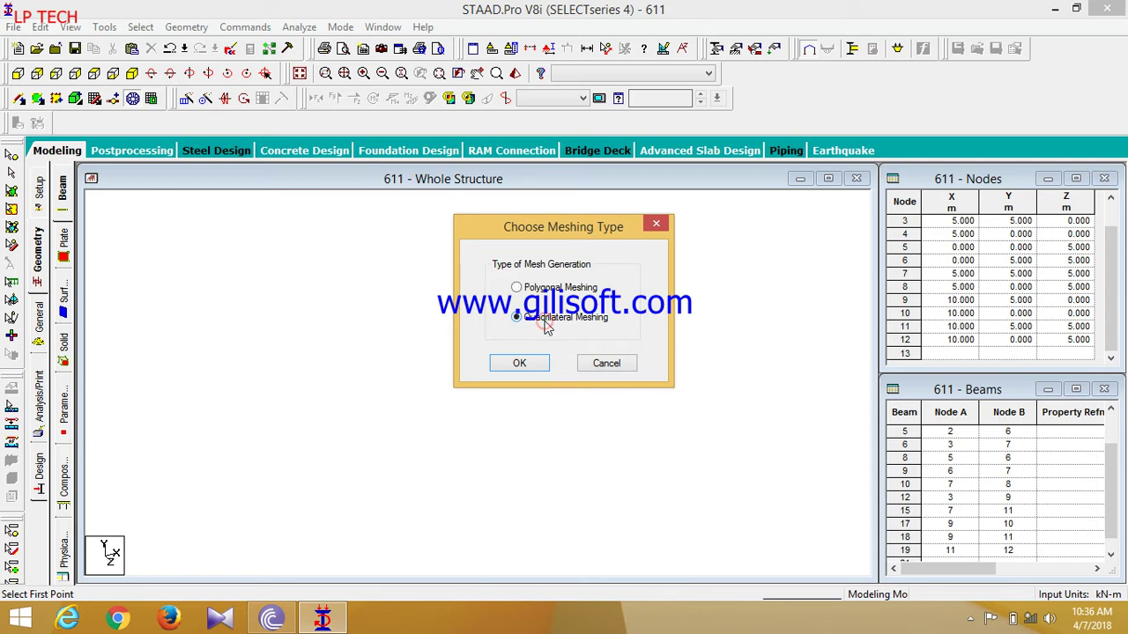
{"action": "left_click", "coordinate": [519, 368]}
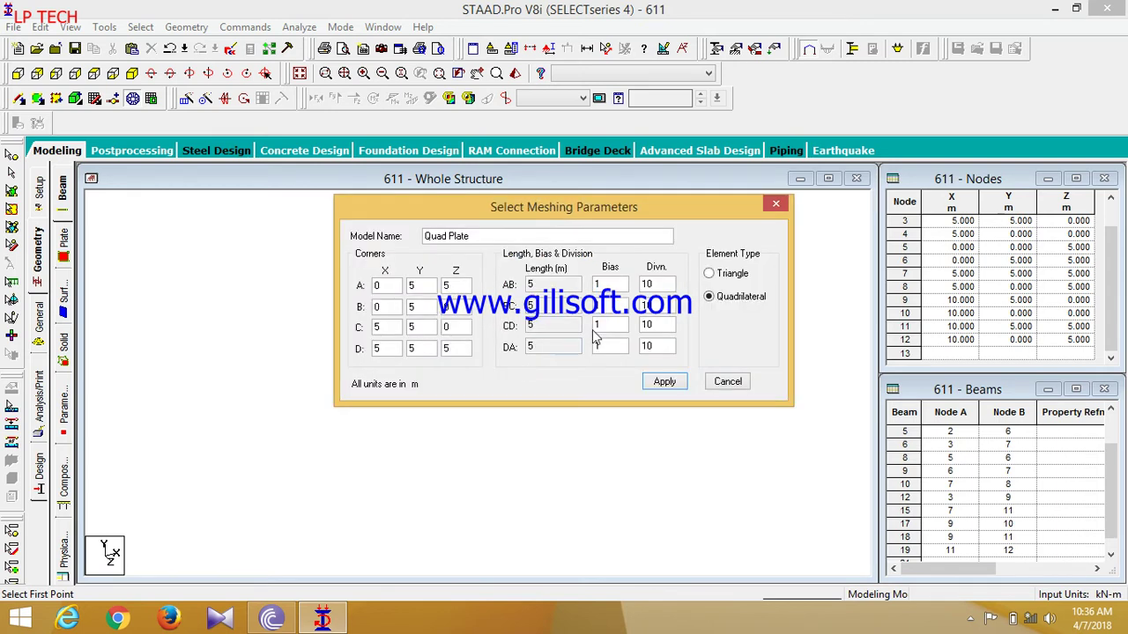
Set all four edge divisions of the first bay's mesh to 1 and generate it with quadrilateral elements.
{"action": "left_click", "coordinate": [664, 287]}
{"action": "key", "text": "BackSpace"}
{"action": "key", "text": "BackSpace"}
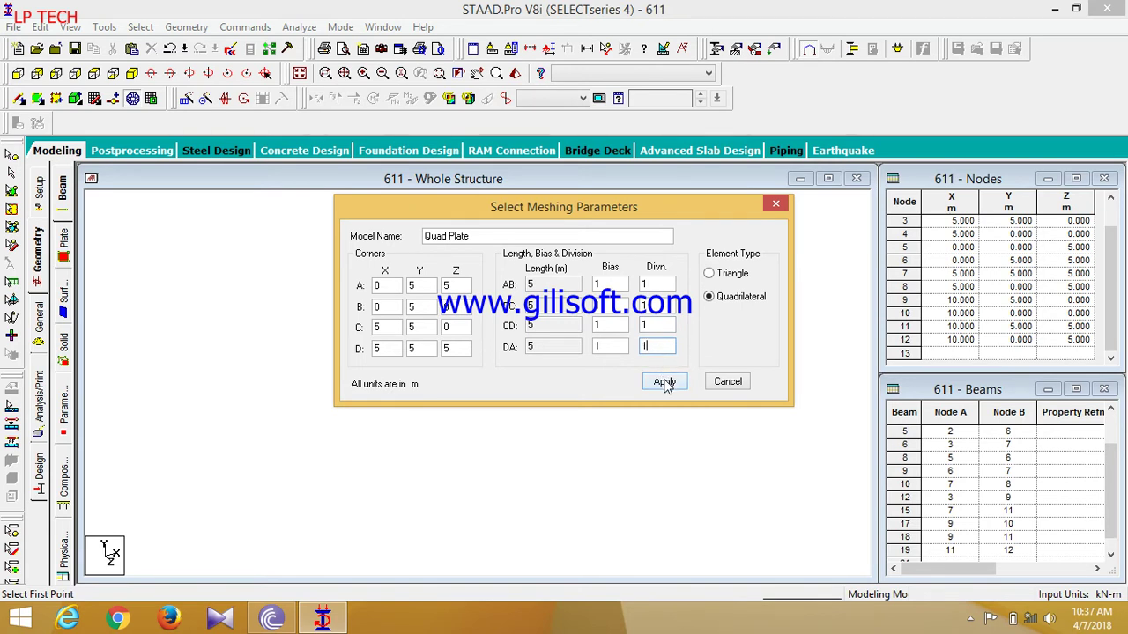
{"action": "left_click", "coordinate": [664, 382]}
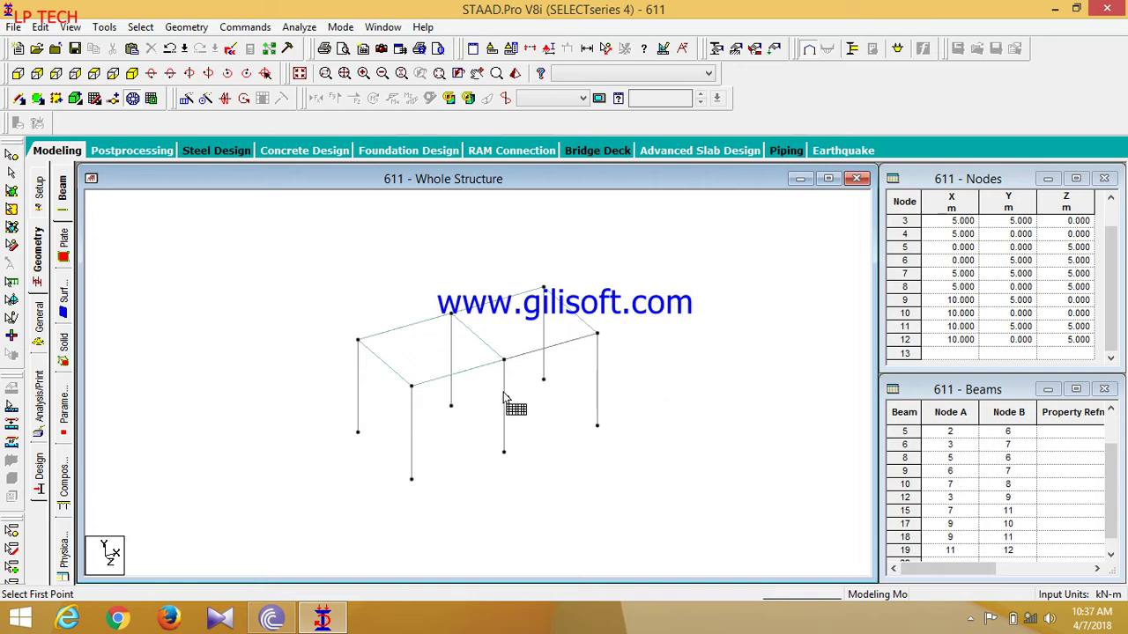
Outline a surface mesh region on the roof bay between X = 5 and 10 m through its corner nodes, using quadrilateral meshing.
{"action": "left_click", "coordinate": [505, 360]}
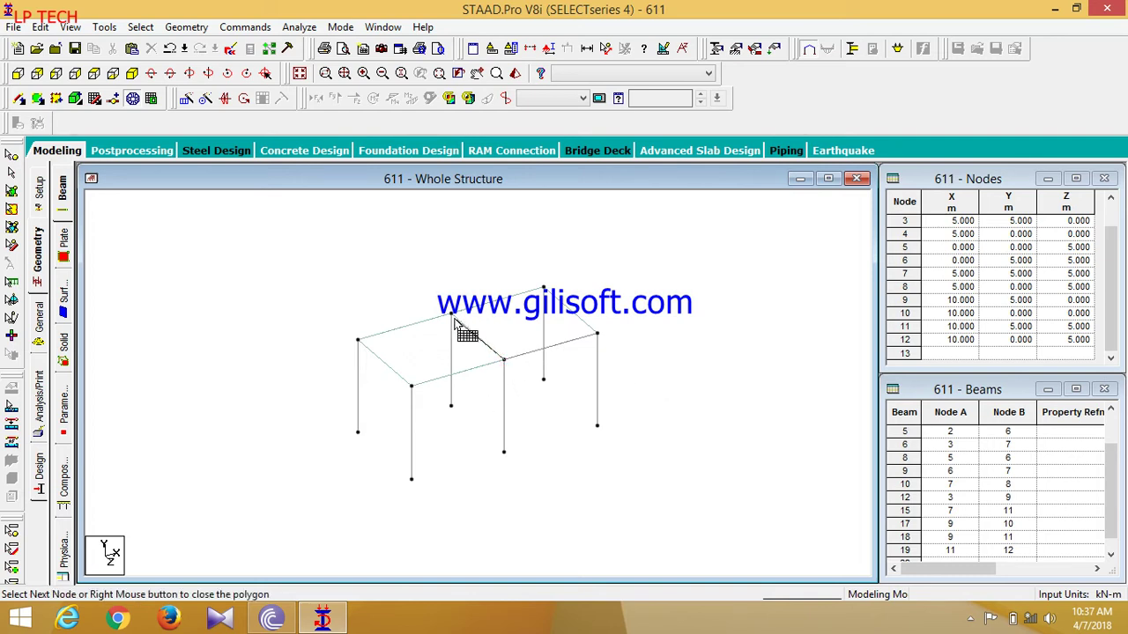
{"action": "left_click", "coordinate": [451, 313]}
{"action": "left_click", "coordinate": [544, 288]}
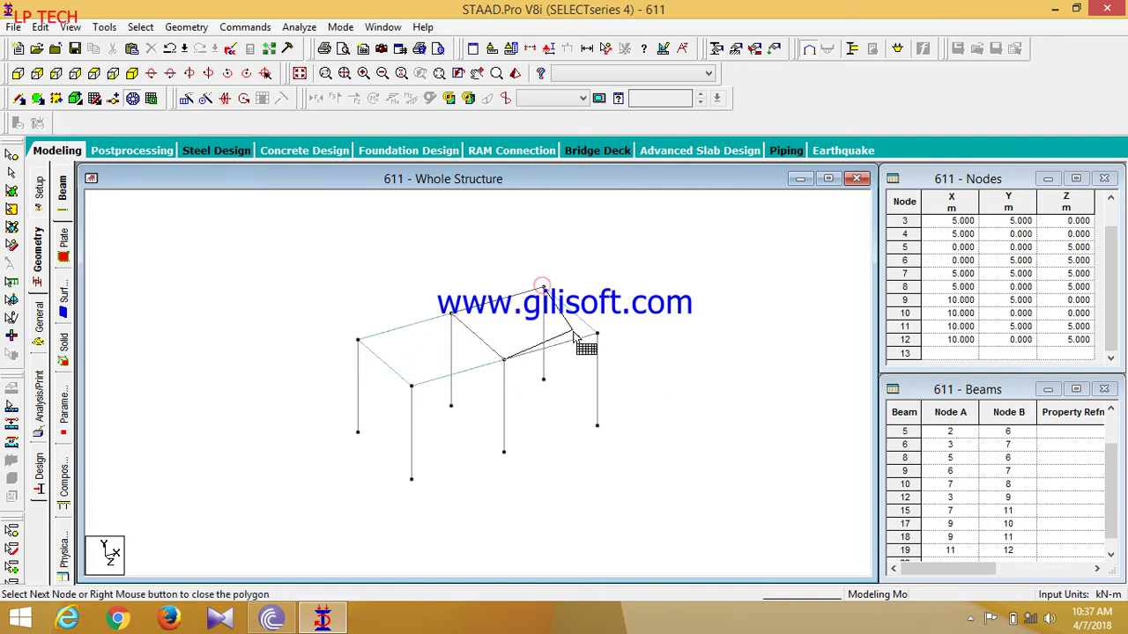
{"action": "left_click", "coordinate": [598, 334]}
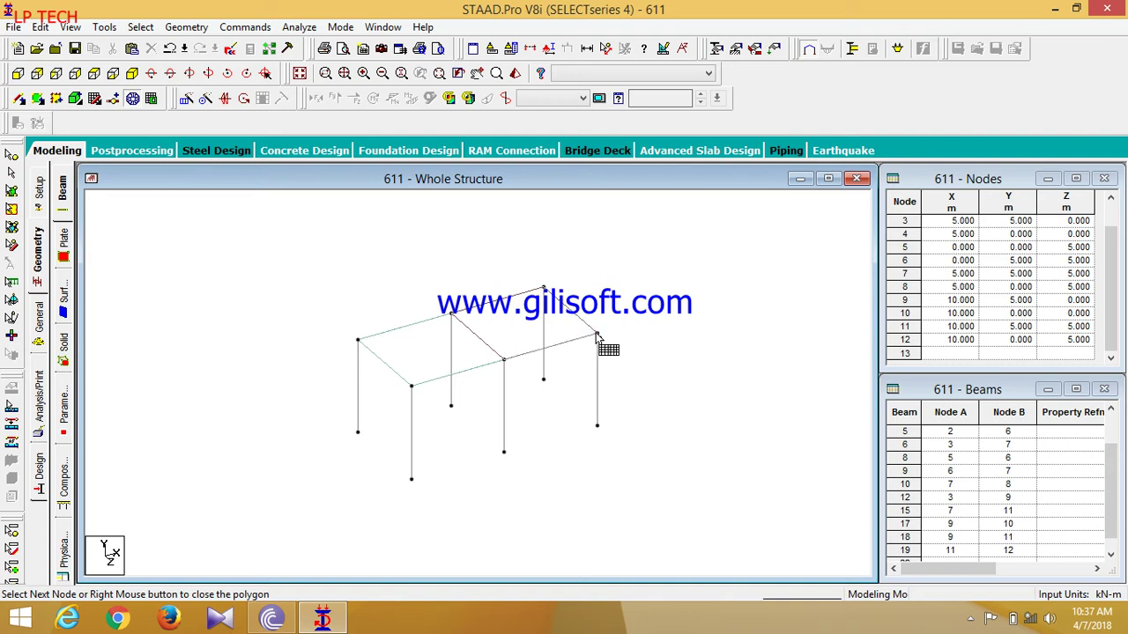
{"action": "left_click", "coordinate": [506, 361]}
{"action": "left_click", "coordinate": [536, 318]}
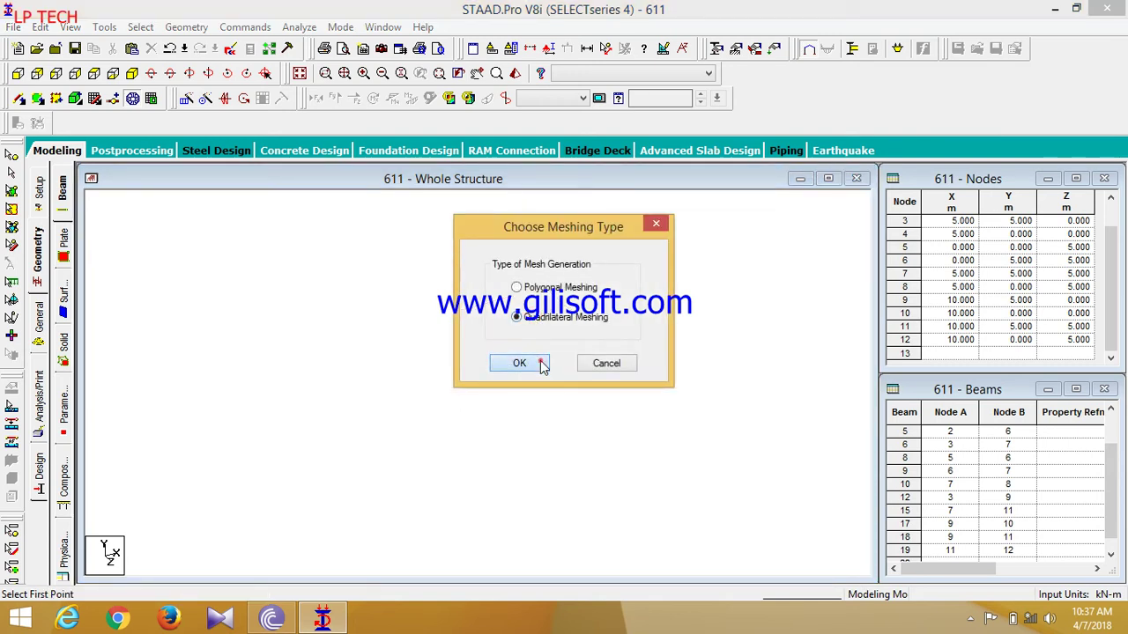
{"action": "left_click", "coordinate": [539, 364]}
Set all four edge divisions of the second bay's mesh to 5 and generate it with quadrilateral elements.
{"action": "double_click", "coordinate": [654, 285]}
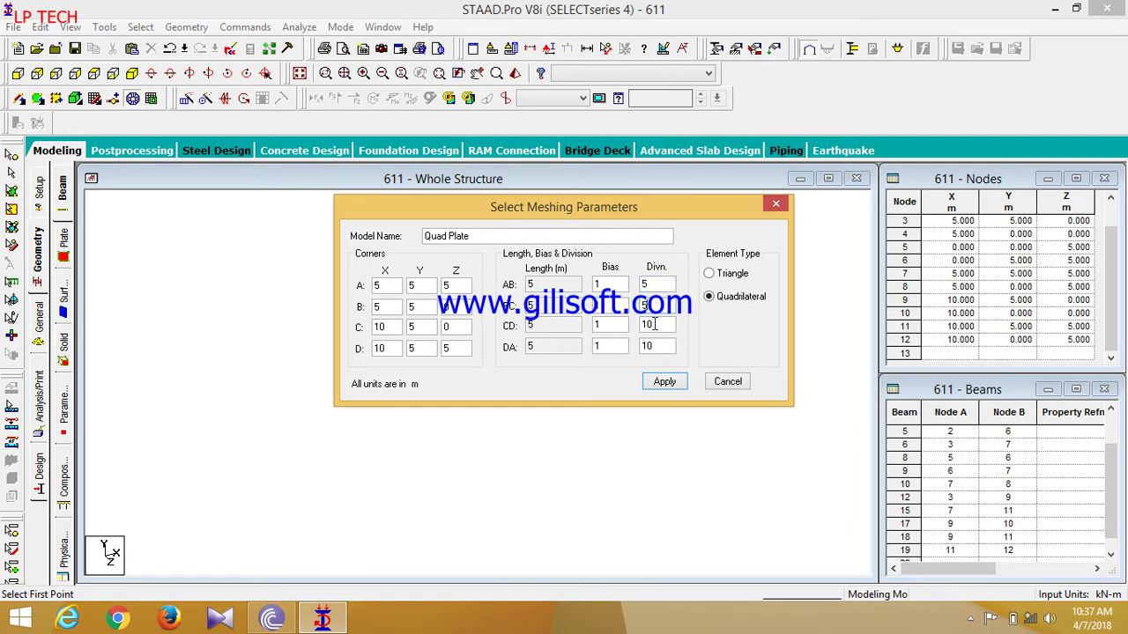
{"action": "double_click", "coordinate": [654, 324]}
{"action": "type", "text": "5"}
{"action": "double_click", "coordinate": [661, 348]}
{"action": "type", "text": "5"}
{"action": "left_click", "coordinate": [664, 382]}
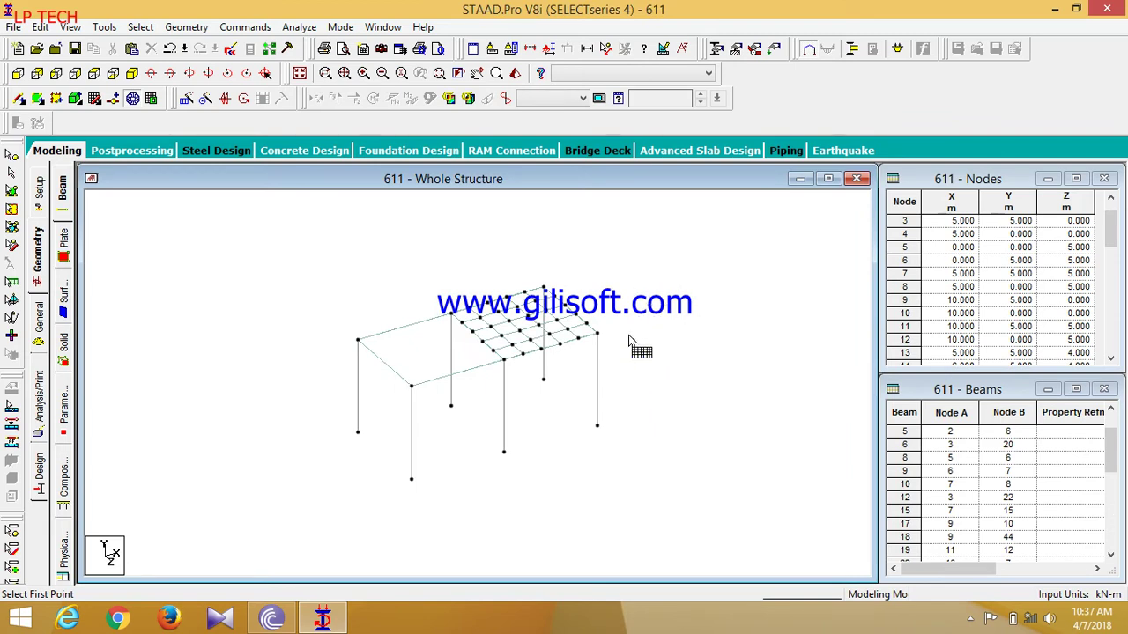
Add a concrete plate element thickness property of 0.2 m at all four nodes.
{"action": "left_click", "coordinate": [39, 328]}
{"action": "left_click", "coordinate": [680, 393]}
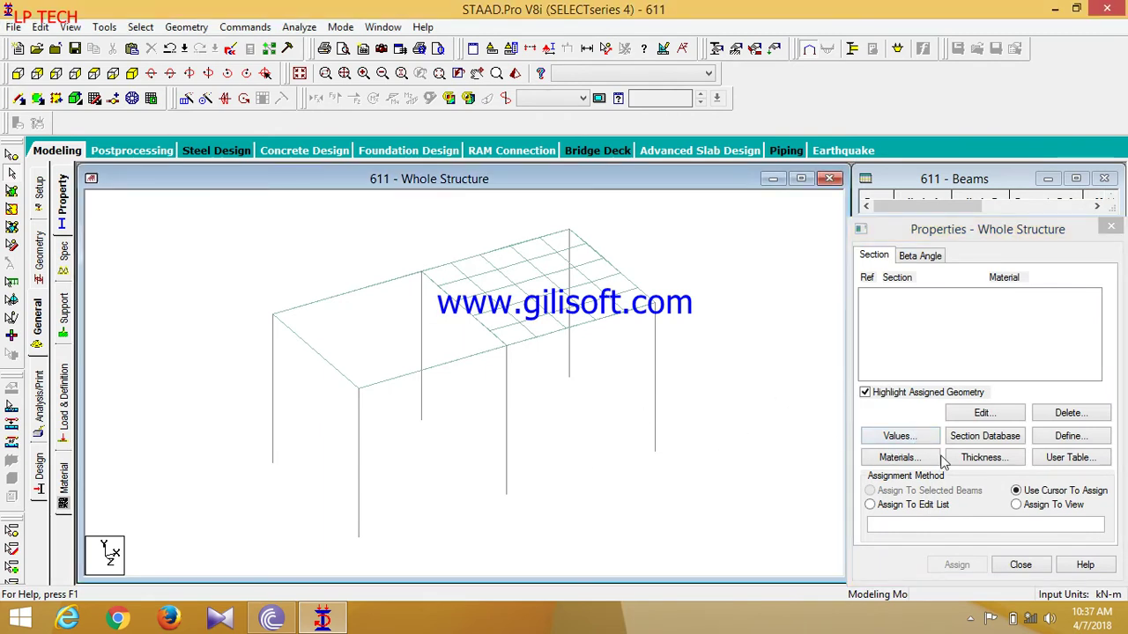
{"action": "left_click", "coordinate": [985, 460]}
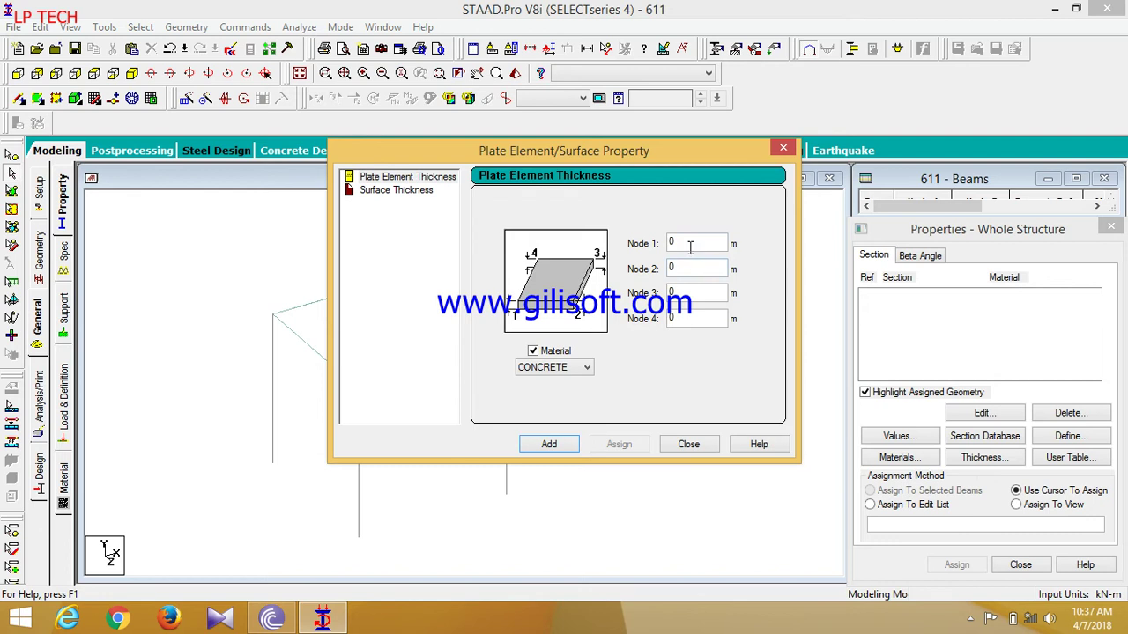
{"action": "left_click", "coordinate": [691, 247]}
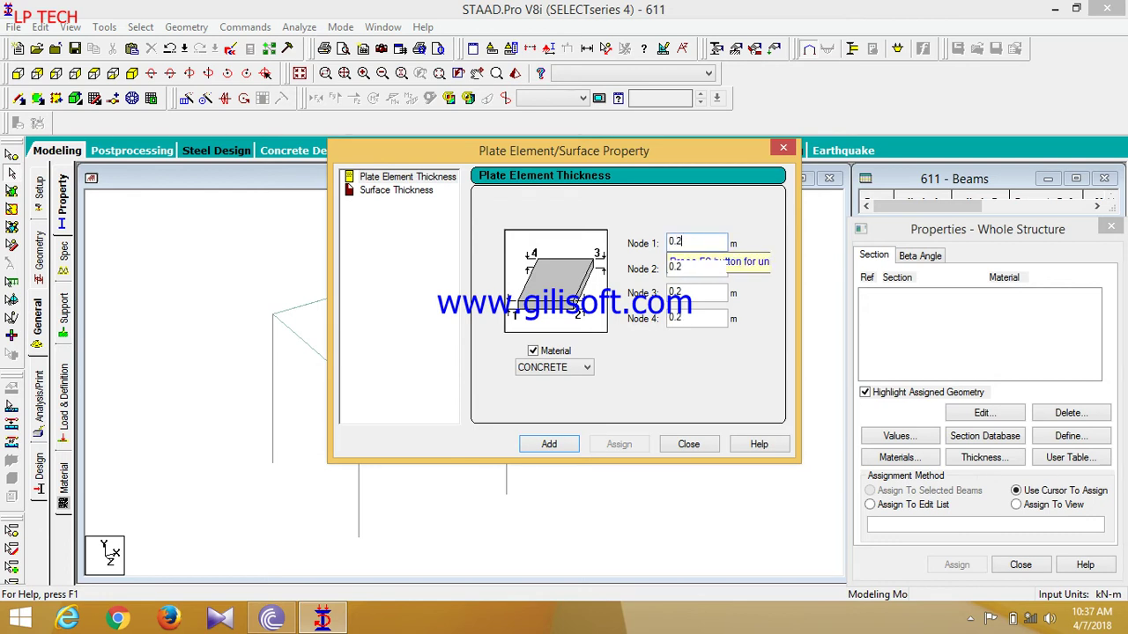
{"action": "left_click", "coordinate": [571, 441]}
{"action": "left_click", "coordinate": [685, 444]}
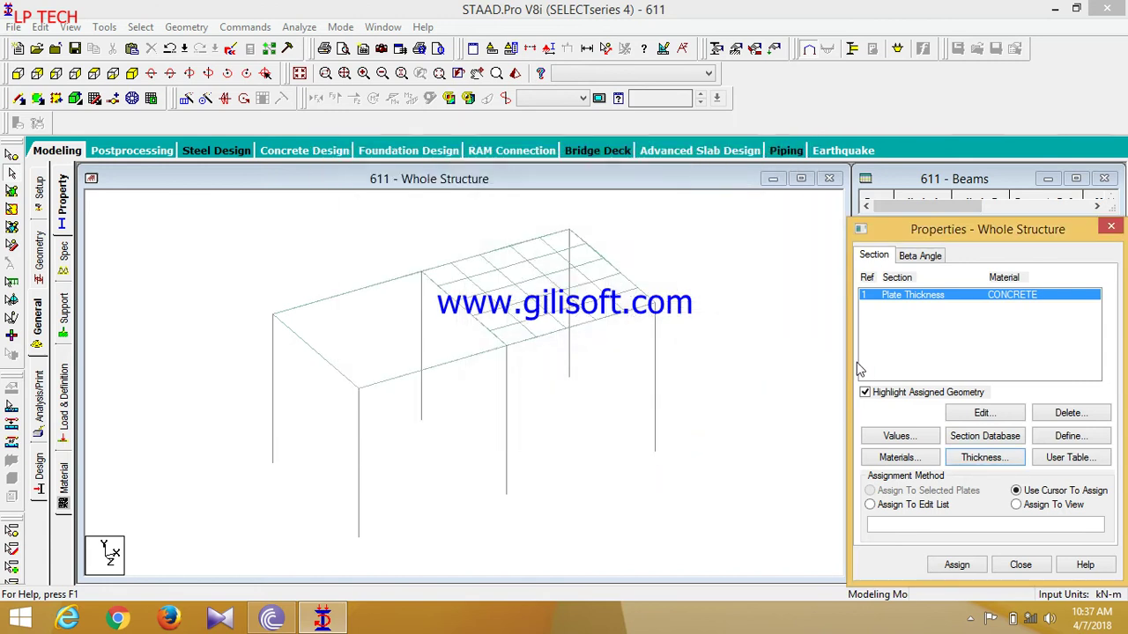
Define a rectangular concrete section with YD 0.1 m and ZD 0.1 m.
{"action": "left_click", "coordinate": [1070, 437]}
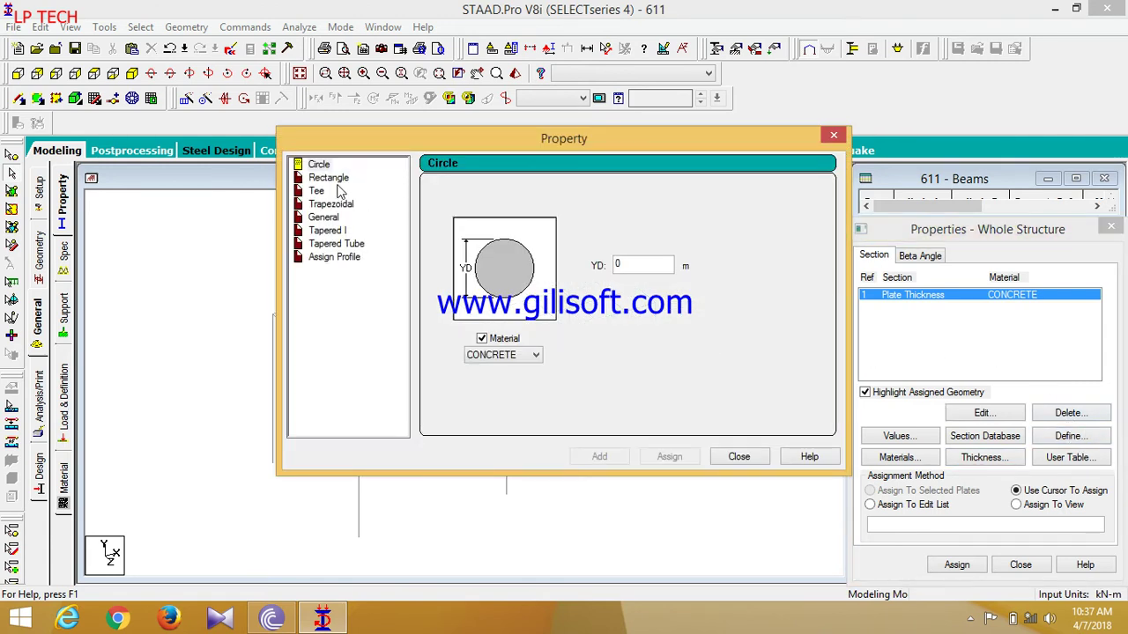
{"action": "left_click", "coordinate": [334, 178]}
{"action": "left_click", "coordinate": [641, 254]}
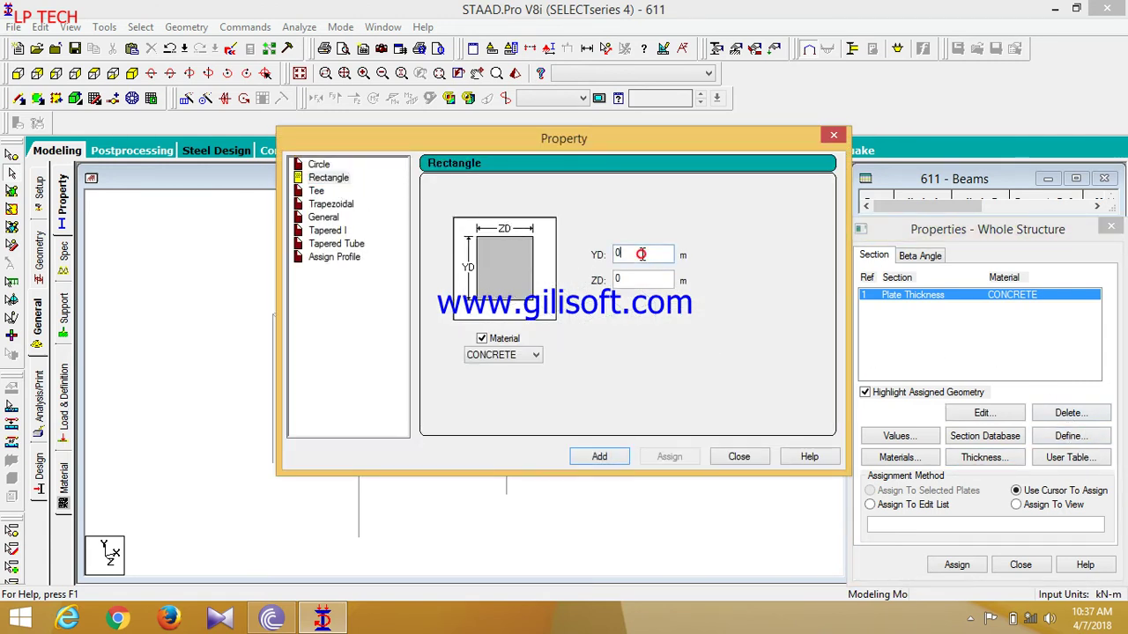
{"action": "type", "text": ".1"}
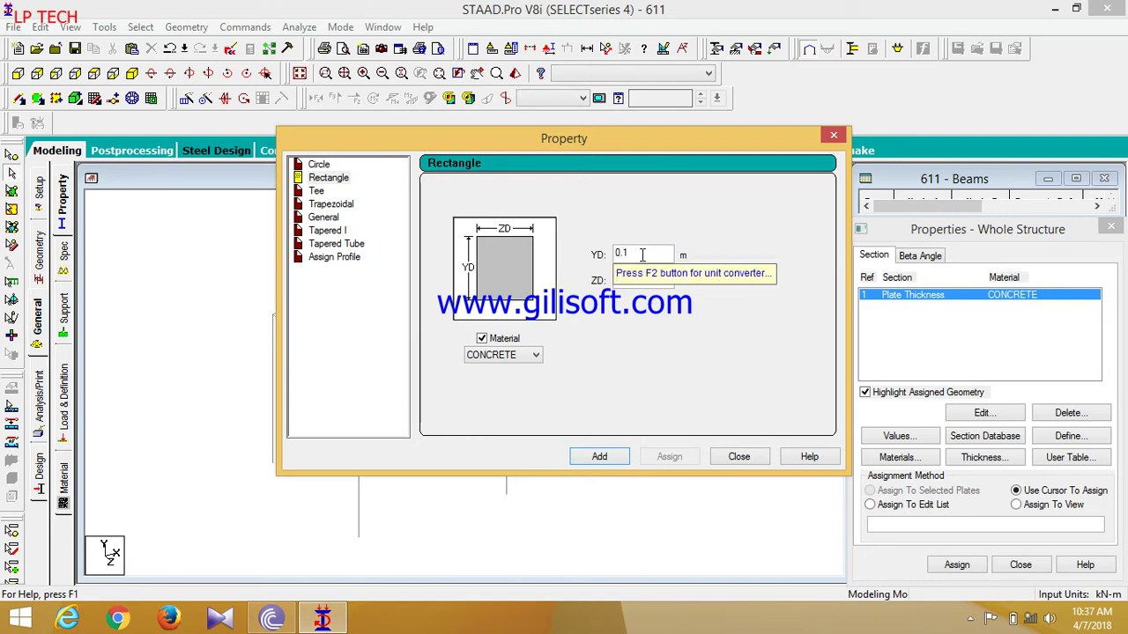
{"action": "left_click", "coordinate": [632, 280]}
{"action": "type", "text": ".1"}
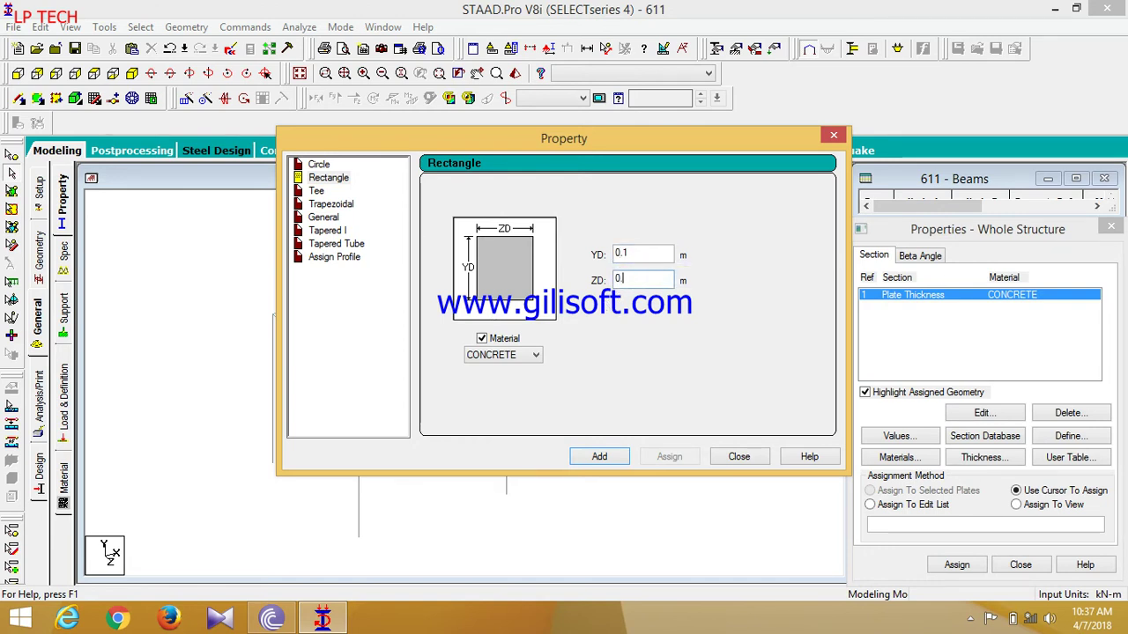
{"action": "left_click", "coordinate": [605, 458]}
{"action": "left_click", "coordinate": [739, 456]}
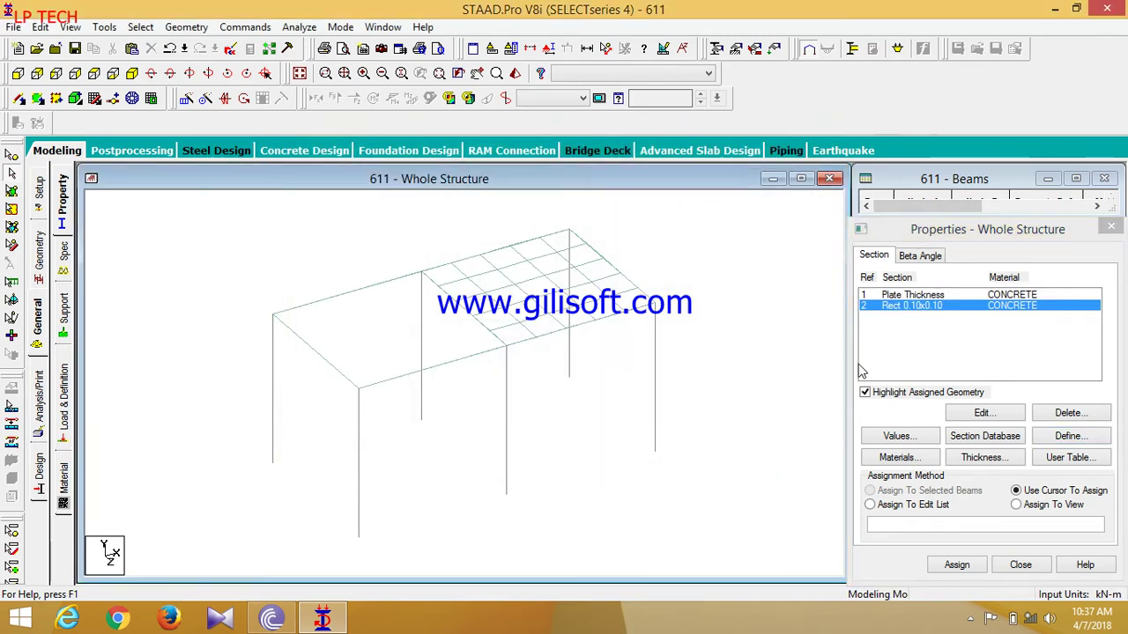
Assign the plate thickness property to all roof plates in the view.
{"action": "left_click", "coordinate": [939, 296]}
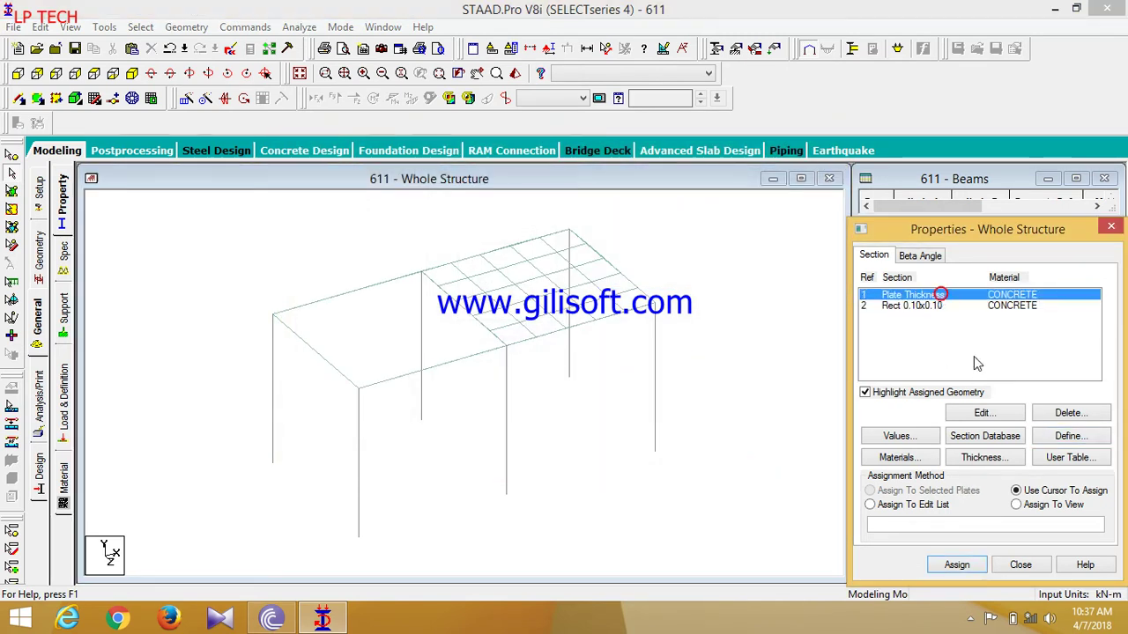
{"action": "left_click", "coordinate": [1030, 508]}
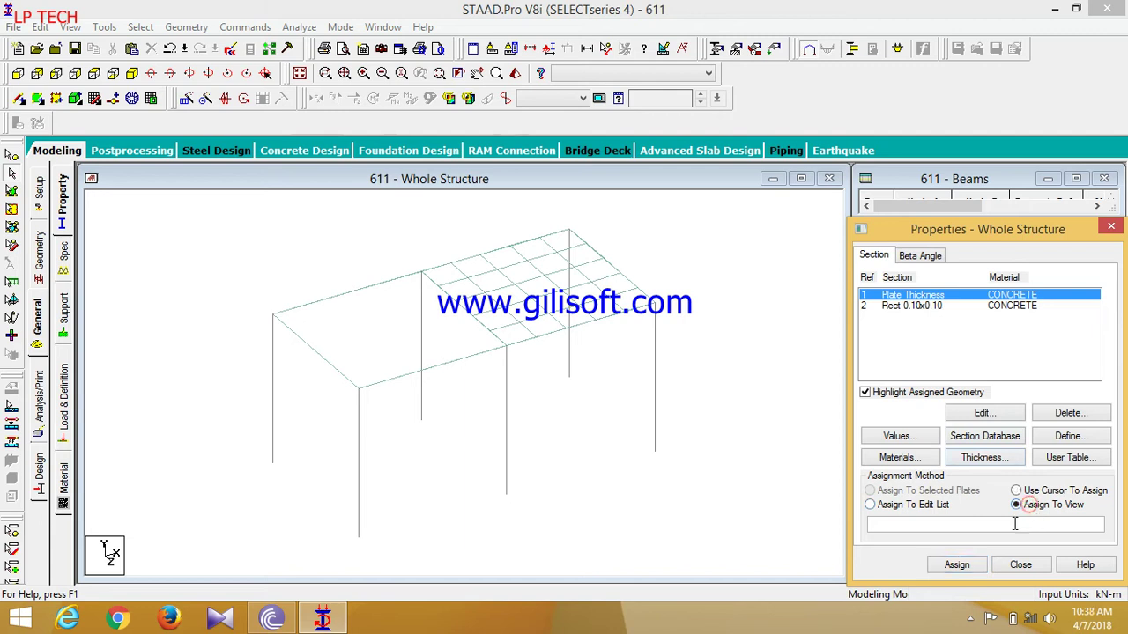
{"action": "left_click", "coordinate": [957, 564]}
{"action": "left_click", "coordinate": [997, 447]}
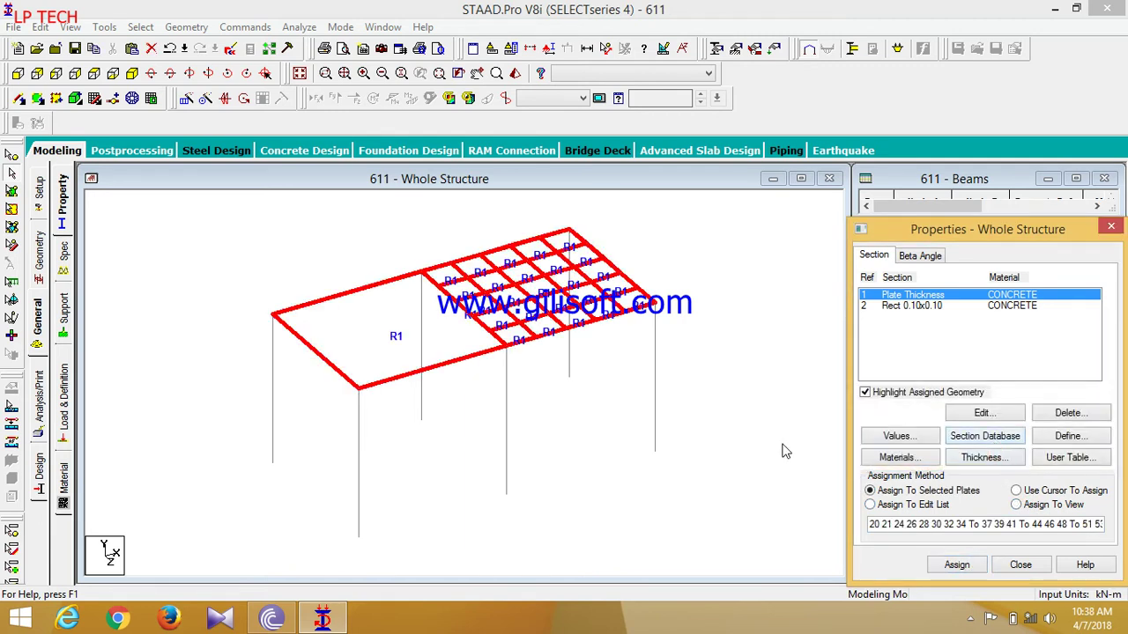
Assign the rectangular 0.10x0.10 section to all beams and columns in the view.
{"action": "left_click", "coordinate": [935, 306]}
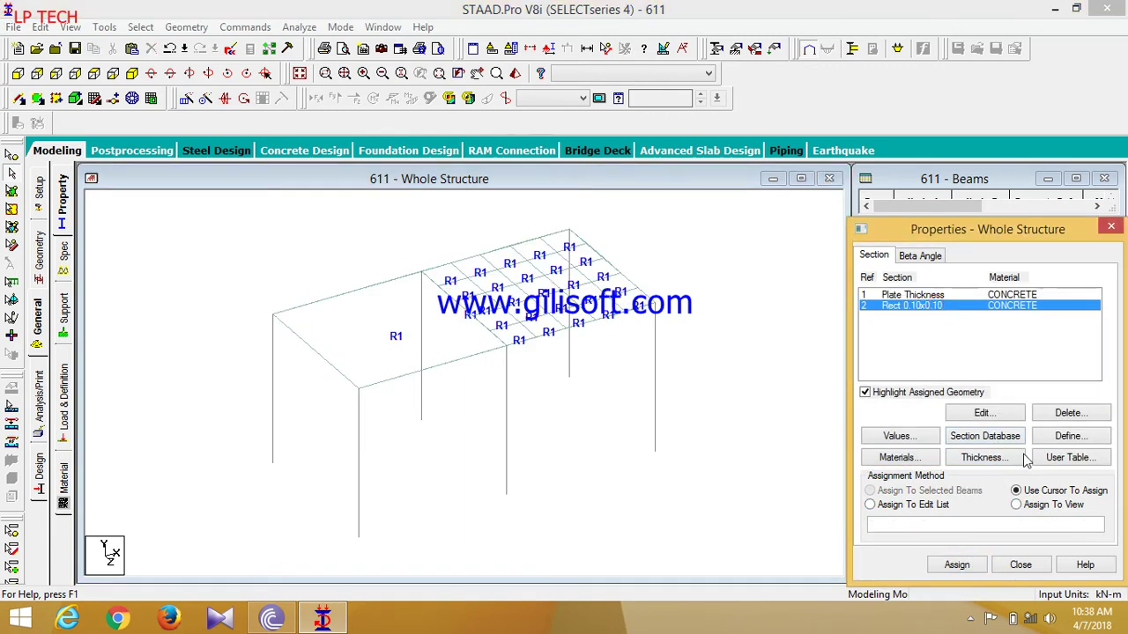
{"action": "left_click", "coordinate": [1040, 513]}
{"action": "left_click", "coordinate": [957, 565]}
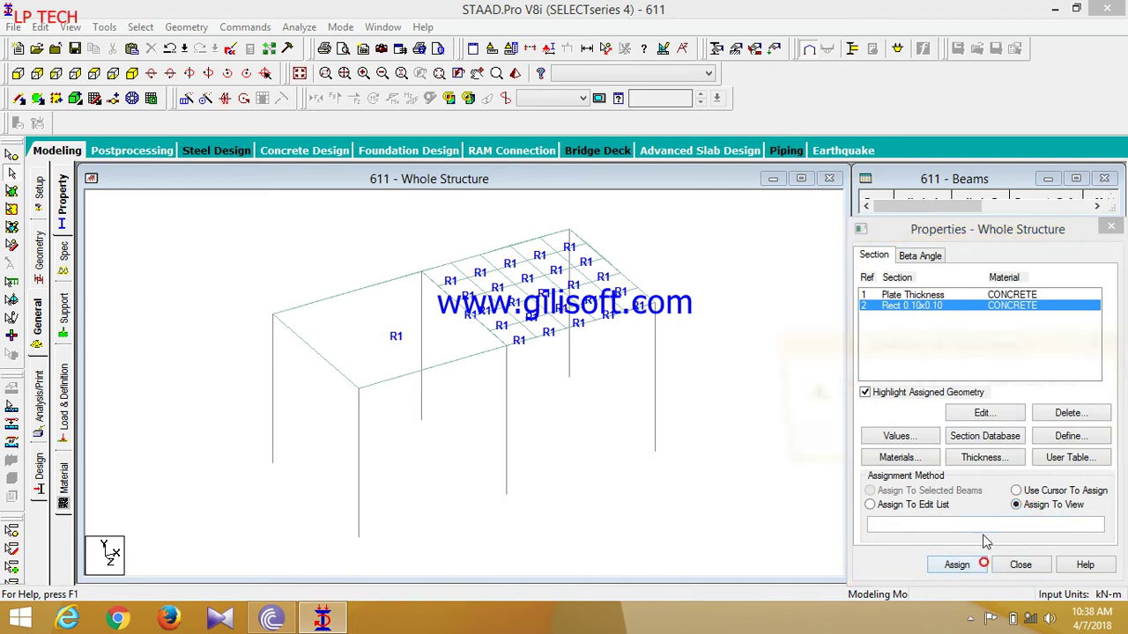
{"action": "left_click", "coordinate": [1000, 447]}
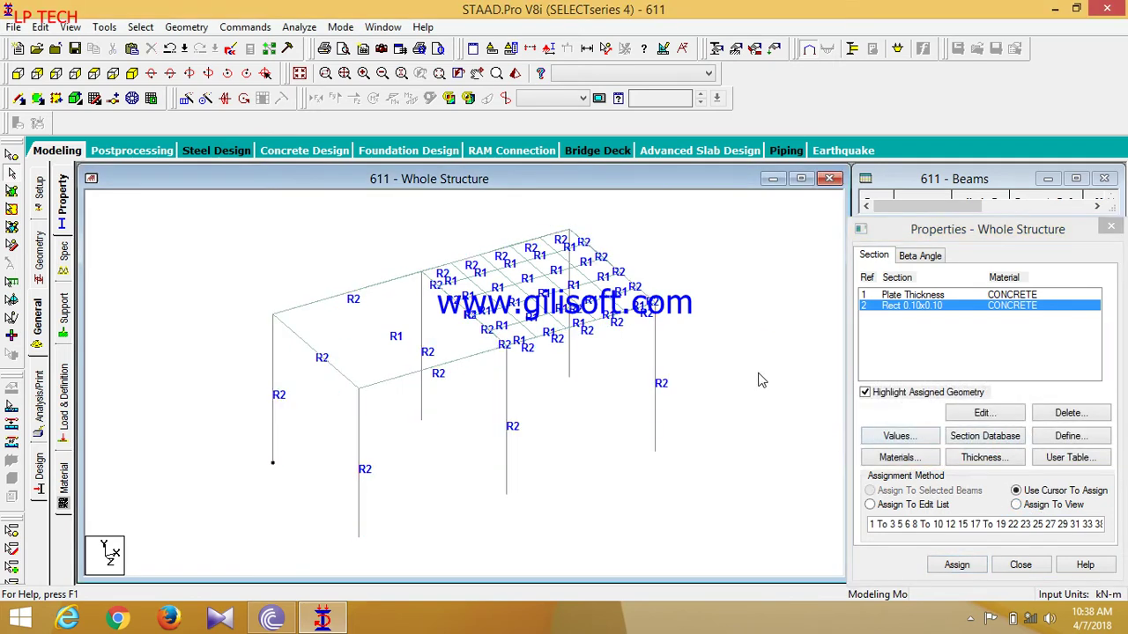
Inspect the frame and roof slabs from another angle in a 3D rendered view, then close the rendering.
{"action": "right_click", "coordinate": [692, 261]}
{"action": "left_click", "coordinate": [732, 545]}
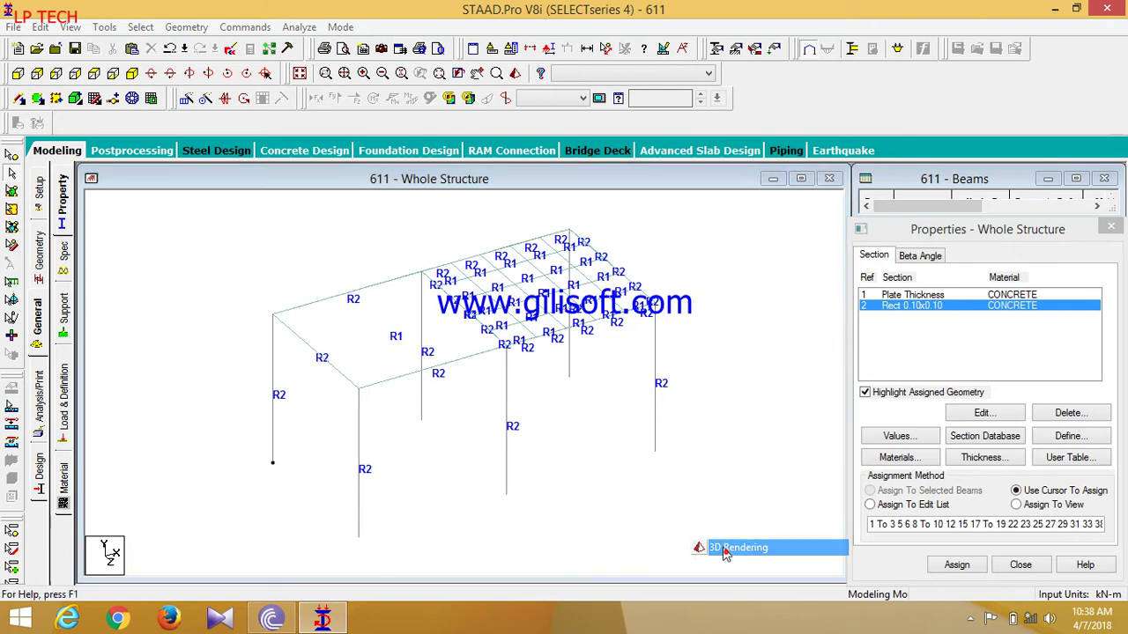
{"action": "mouse_move", "coordinate": [666, 440]}
{"action": "left_mouse_down"}
{"action": "mouse_move", "coordinate": [504, 393]}
{"action": "mouse_move", "coordinate": [564, 450]}
{"action": "mouse_move", "coordinate": [542, 479]}
{"action": "mouse_move", "coordinate": [667, 367]}
{"action": "mouse_move", "coordinate": [436, 347]}
{"action": "mouse_move", "coordinate": [712, 385]}
{"action": "mouse_move", "coordinate": [440, 368]}
{"action": "mouse_move", "coordinate": [599, 436]}
{"action": "mouse_move", "coordinate": [605, 381]}
{"action": "left_mouse_up"}
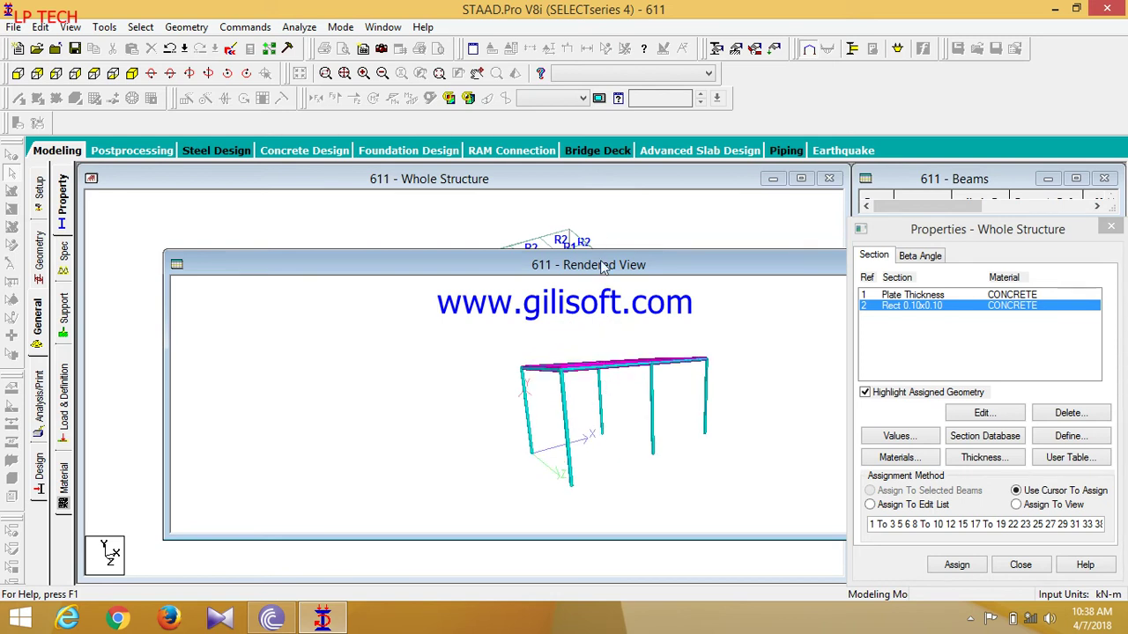
{"action": "left_click_drag", "start_coordinate": [602, 267], "coordinate": [800, 331]}
{"action": "left_click", "coordinate": [772, 297]}
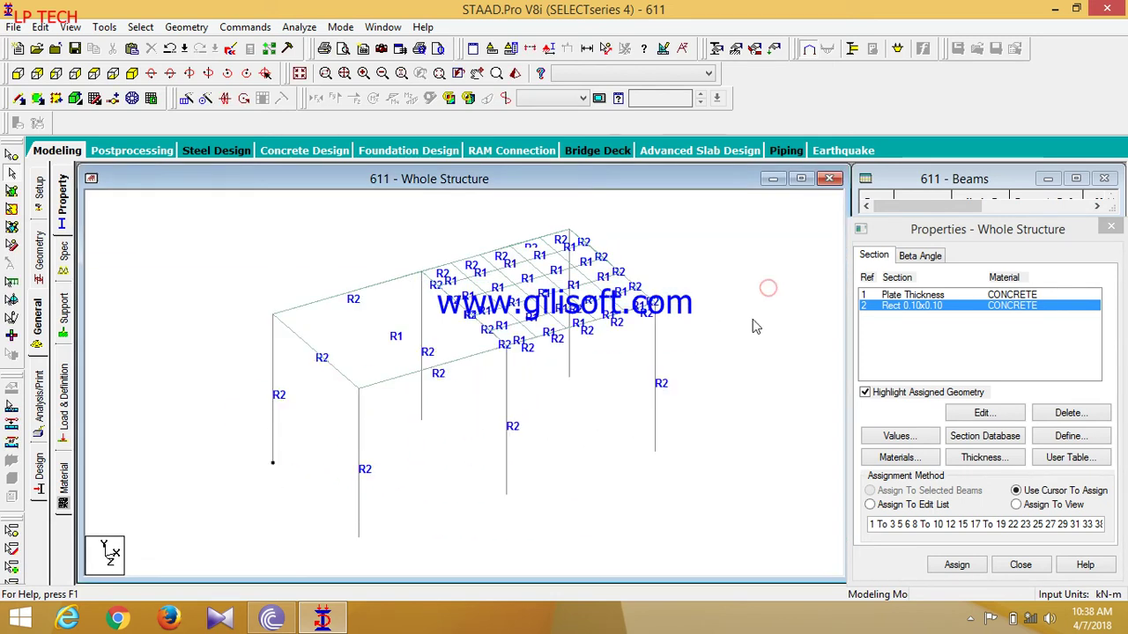
Create a fixed support and select it in the structure's support list.
{"action": "left_click", "coordinate": [63, 317]}
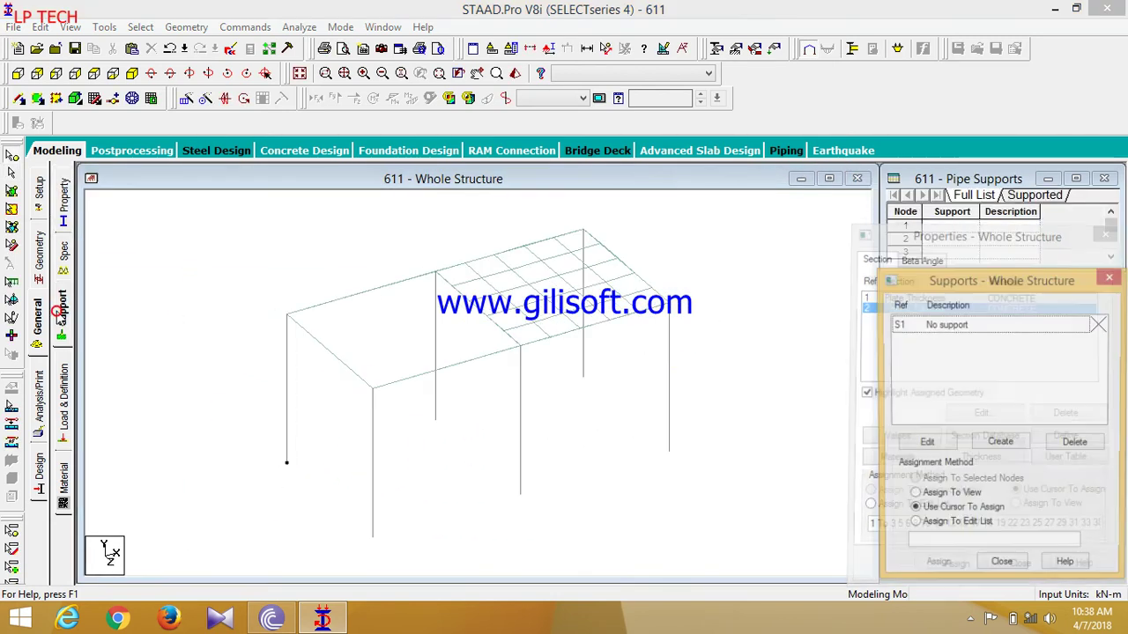
{"action": "left_click", "coordinate": [998, 440]}
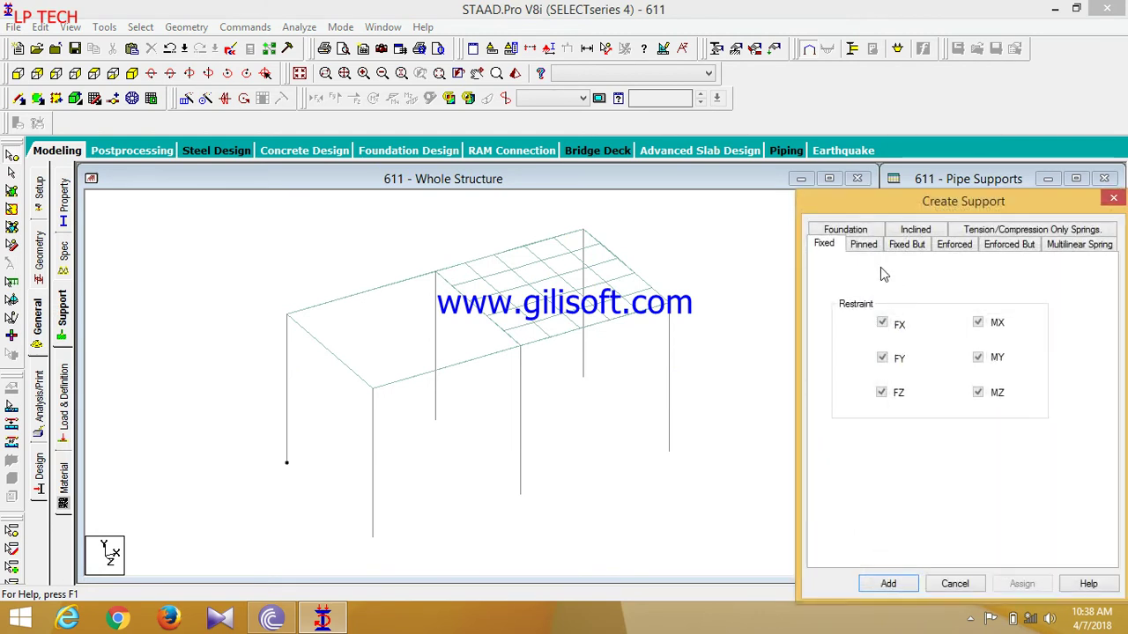
{"action": "left_click", "coordinate": [889, 584]}
{"action": "left_click", "coordinate": [968, 345]}
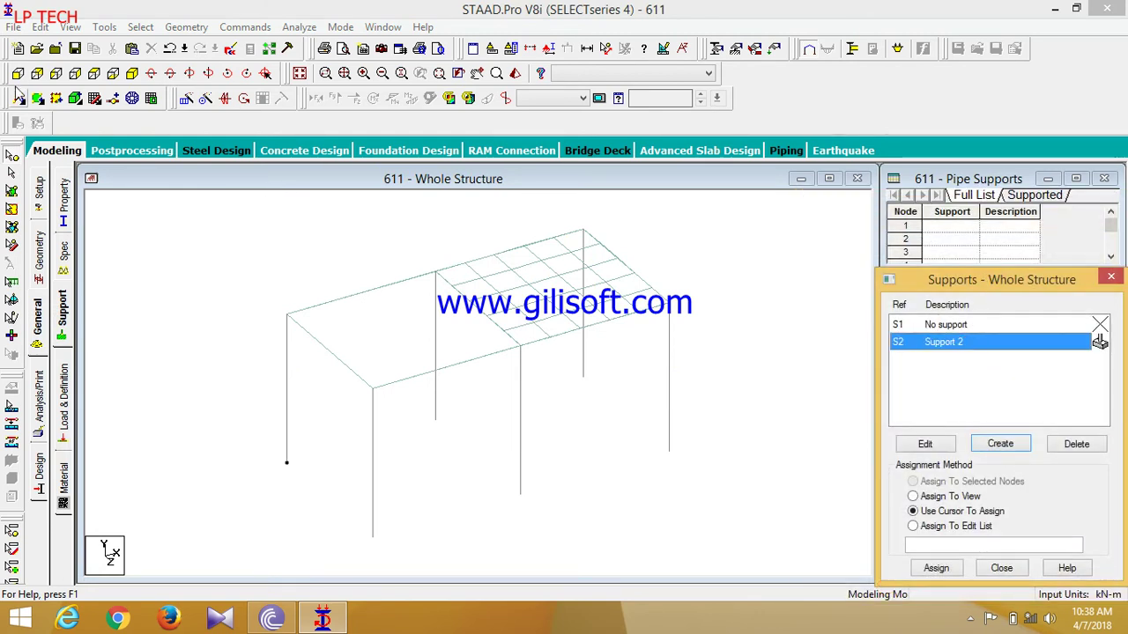
Assign the fixed support to all column base nodes of the frame.
{"action": "left_click_drag", "start_coordinate": [812, 562], "coordinate": [94, 514]}
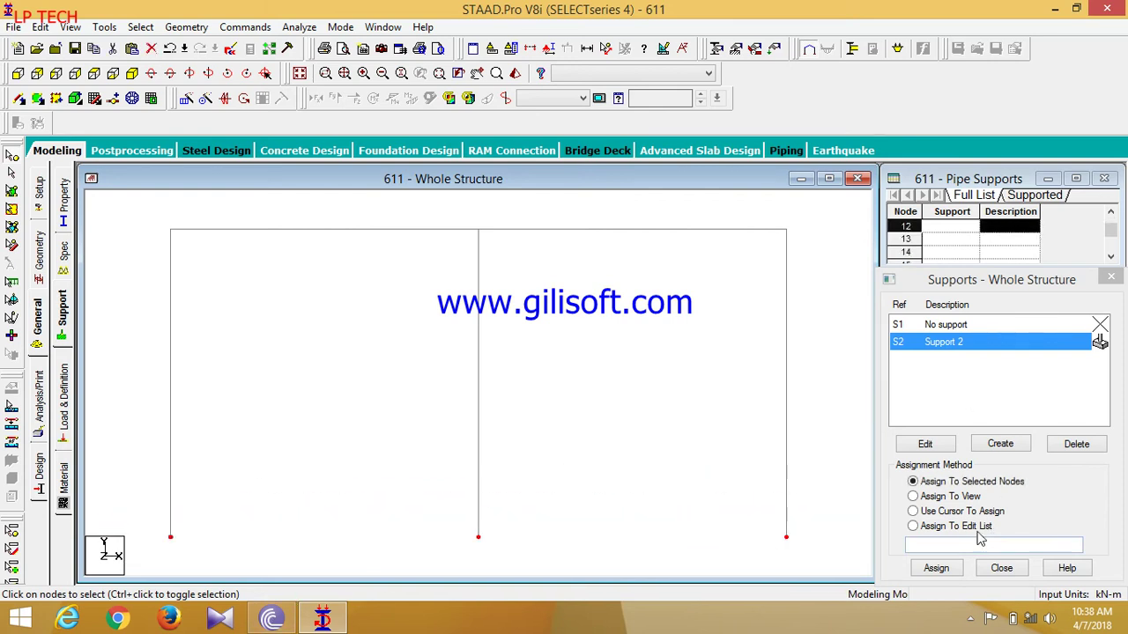
{"action": "left_click", "coordinate": [958, 572]}
{"action": "left_click", "coordinate": [998, 472]}
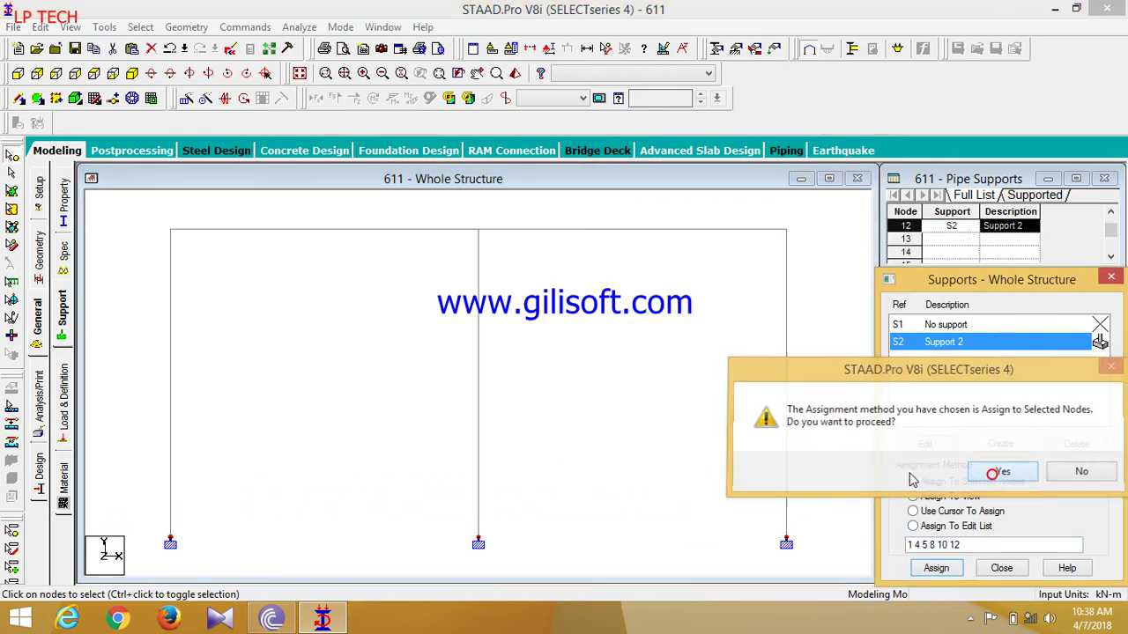
{"action": "left_click", "coordinate": [132, 74]}
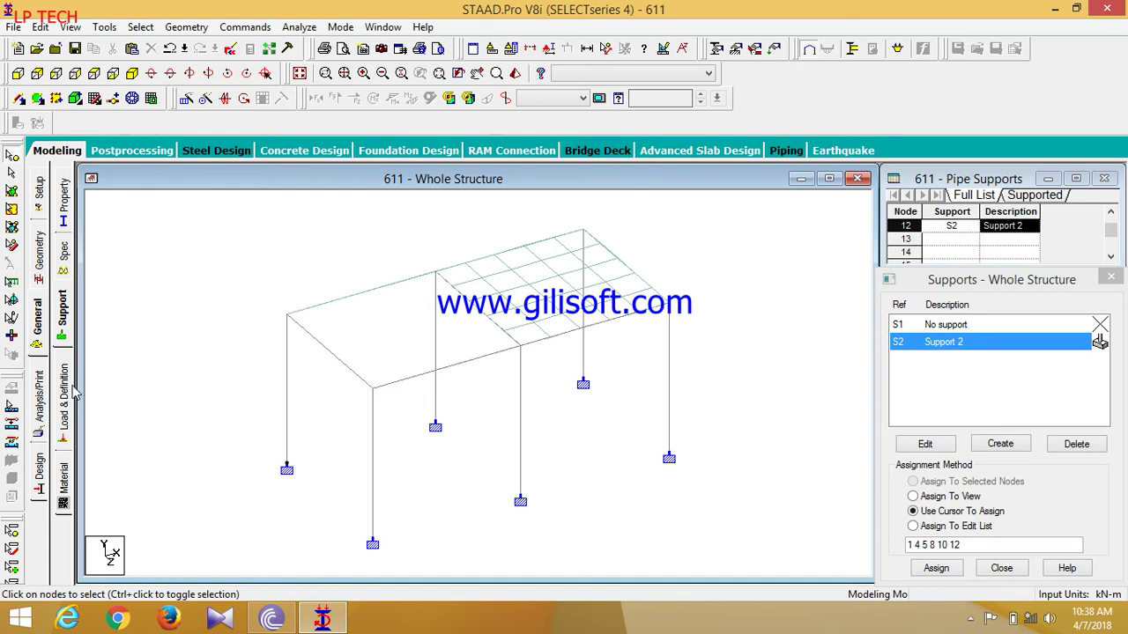
Create two primary load cases, number 1 with loading type Dead and number 2 with loading type Live.
{"action": "left_click", "coordinate": [65, 398]}
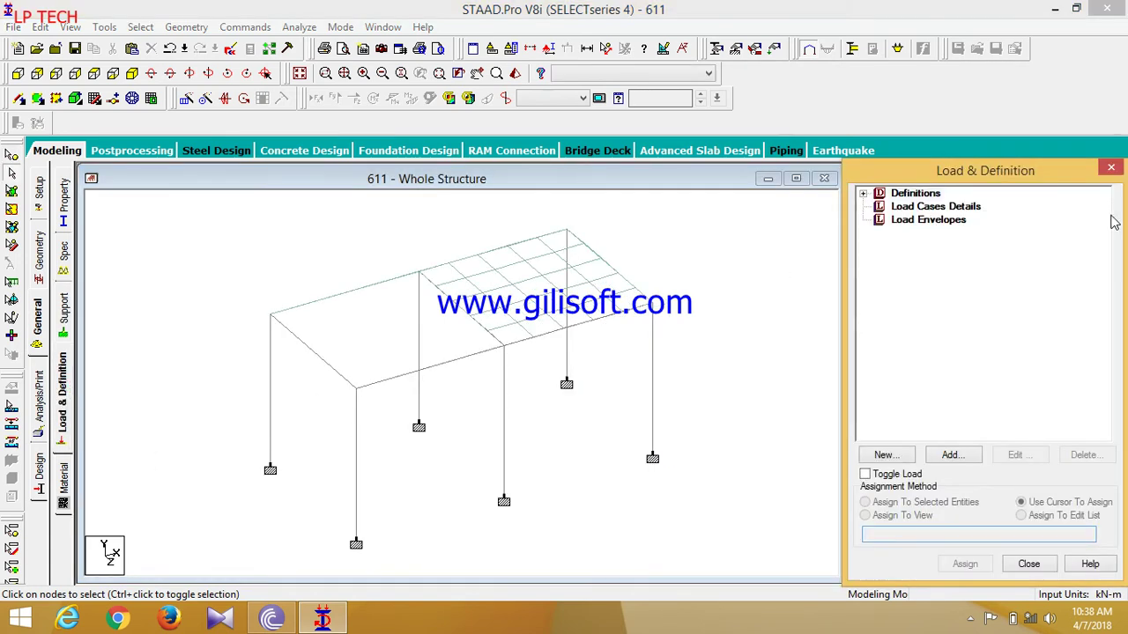
{"action": "left_click", "coordinate": [956, 208]}
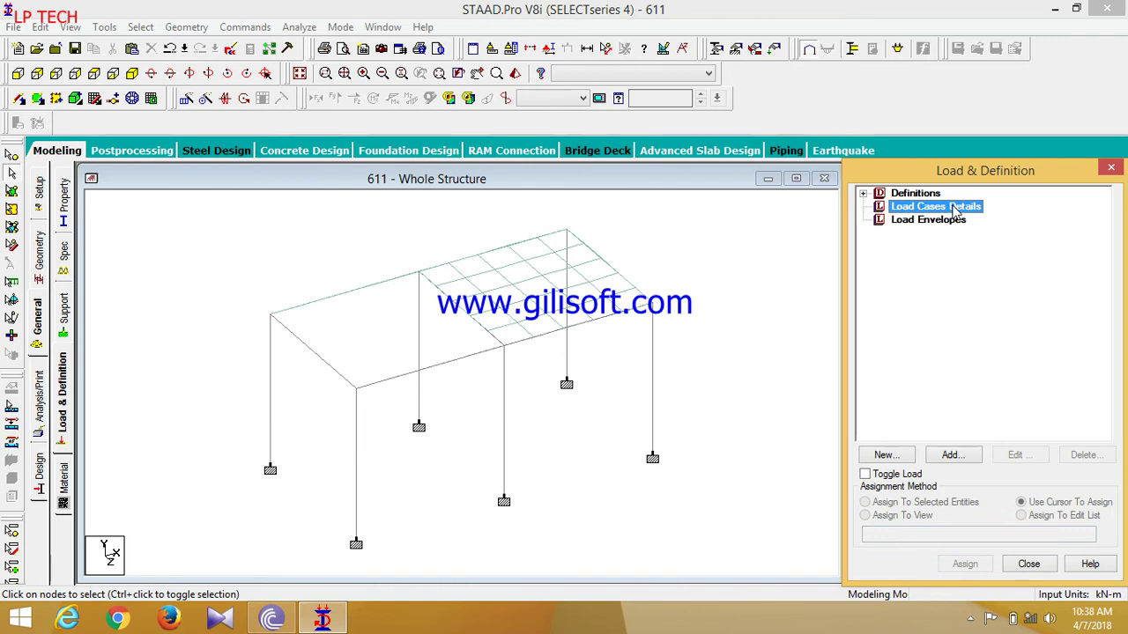
{"action": "left_click", "coordinate": [950, 454]}
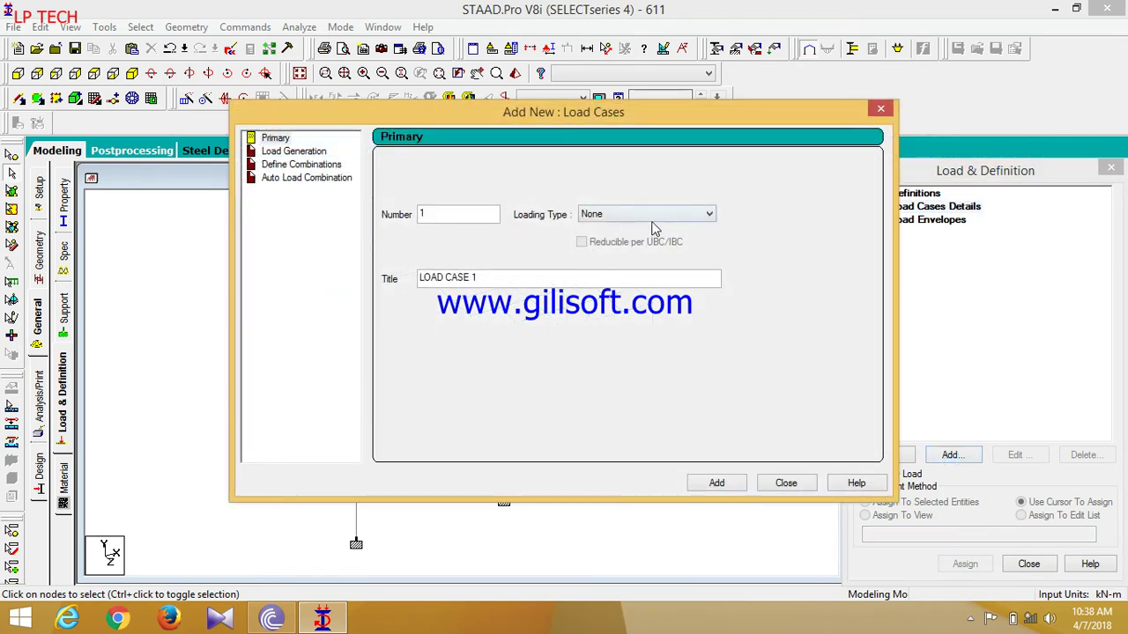
{"action": "left_click", "coordinate": [651, 221]}
{"action": "left_click", "coordinate": [647, 236]}
{"action": "left_click", "coordinate": [716, 483]}
{"action": "left_click", "coordinate": [644, 215]}
{"action": "left_click", "coordinate": [641, 236]}
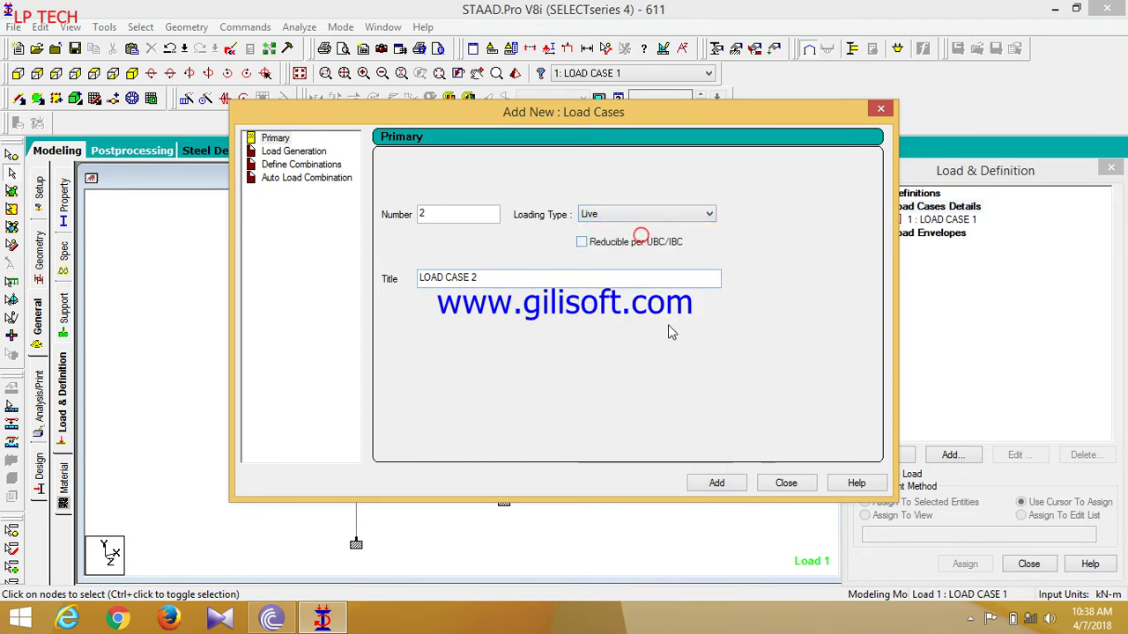
{"action": "left_click", "coordinate": [733, 485]}
{"action": "left_click", "coordinate": [786, 483]}
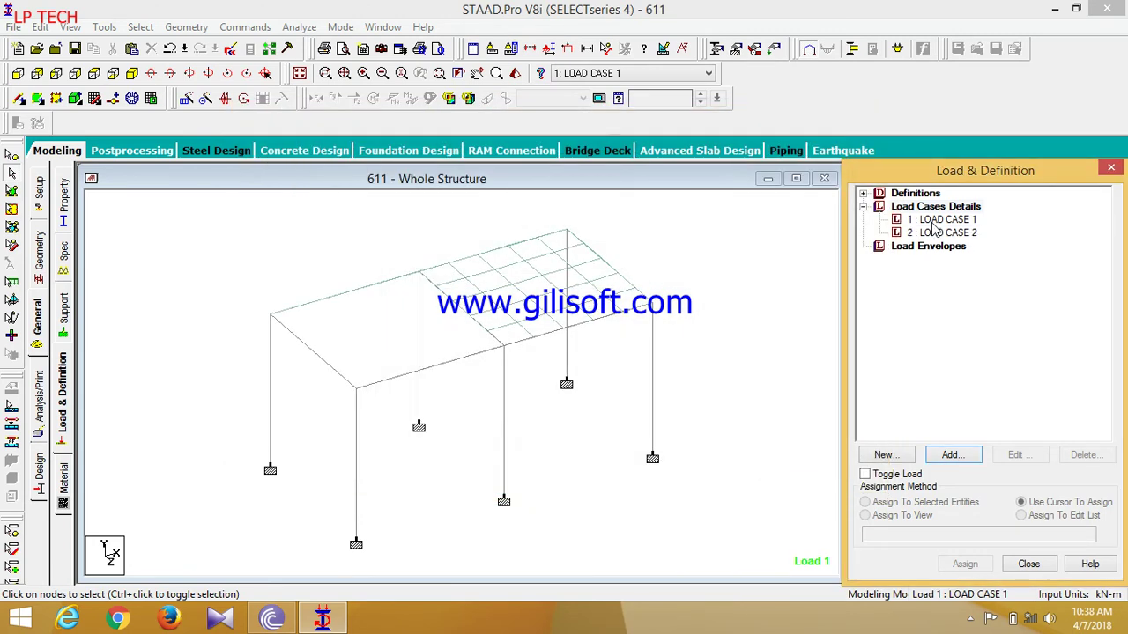
Add a selfweight load in Y with factor -1 and a uniform member force of -4 kN/m in GY to load case 1.
{"action": "left_click", "coordinate": [941, 221]}
{"action": "left_click", "coordinate": [967, 453]}
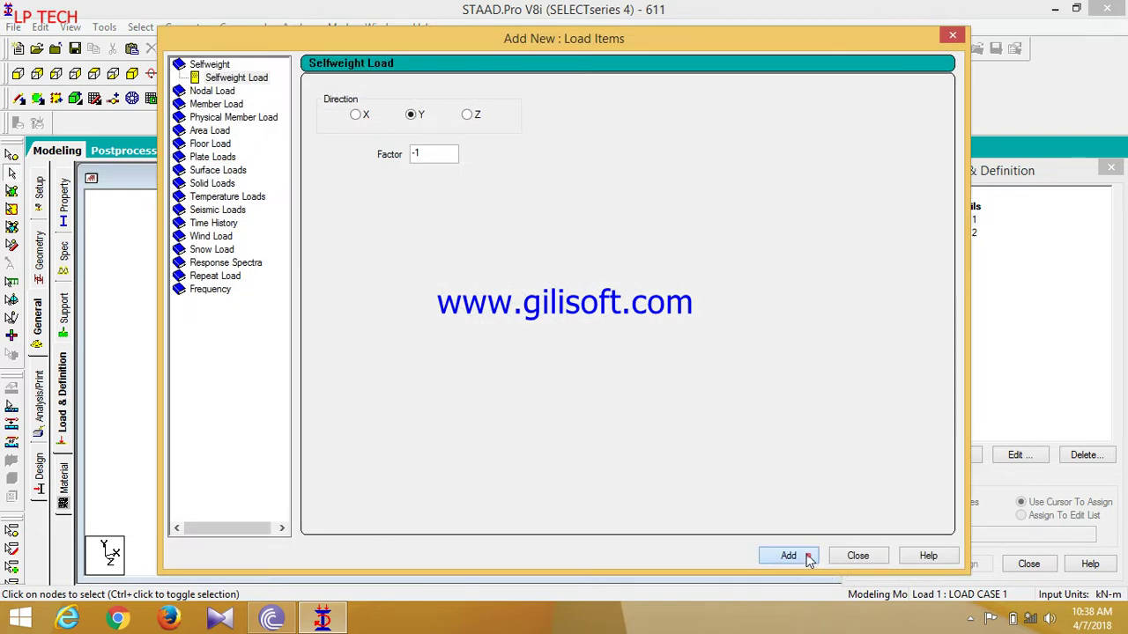
{"action": "left_click", "coordinate": [788, 556]}
{"action": "left_click", "coordinate": [244, 105]}
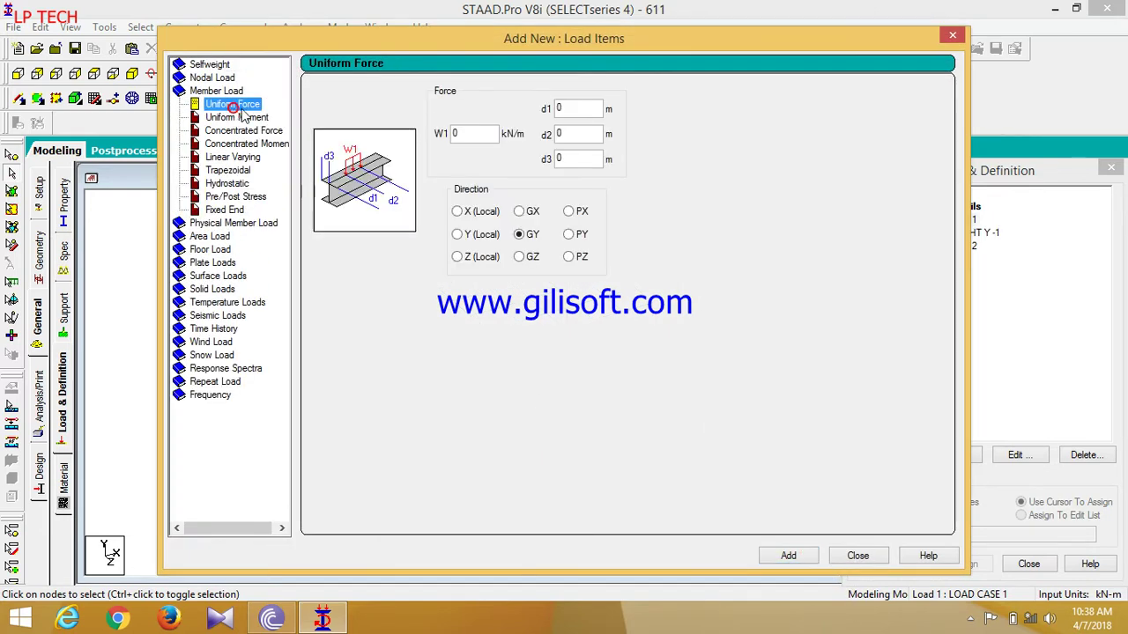
{"action": "double_click", "coordinate": [465, 134]}
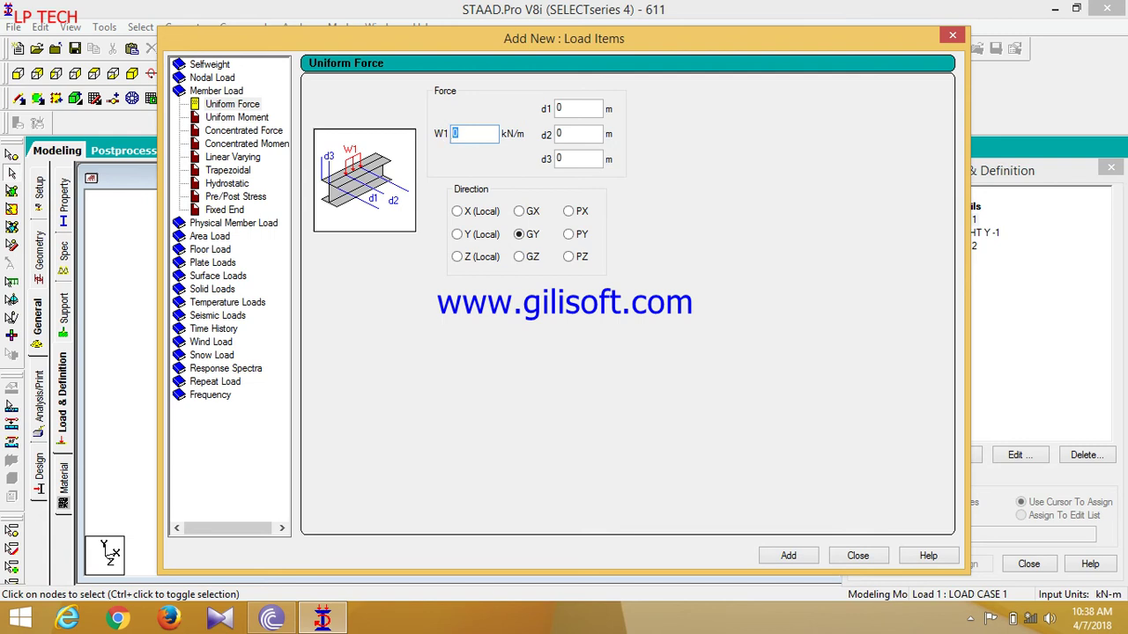
{"action": "type", "text": "4"}
{"action": "left_click", "coordinate": [788, 556]}
{"action": "left_click", "coordinate": [857, 556]}
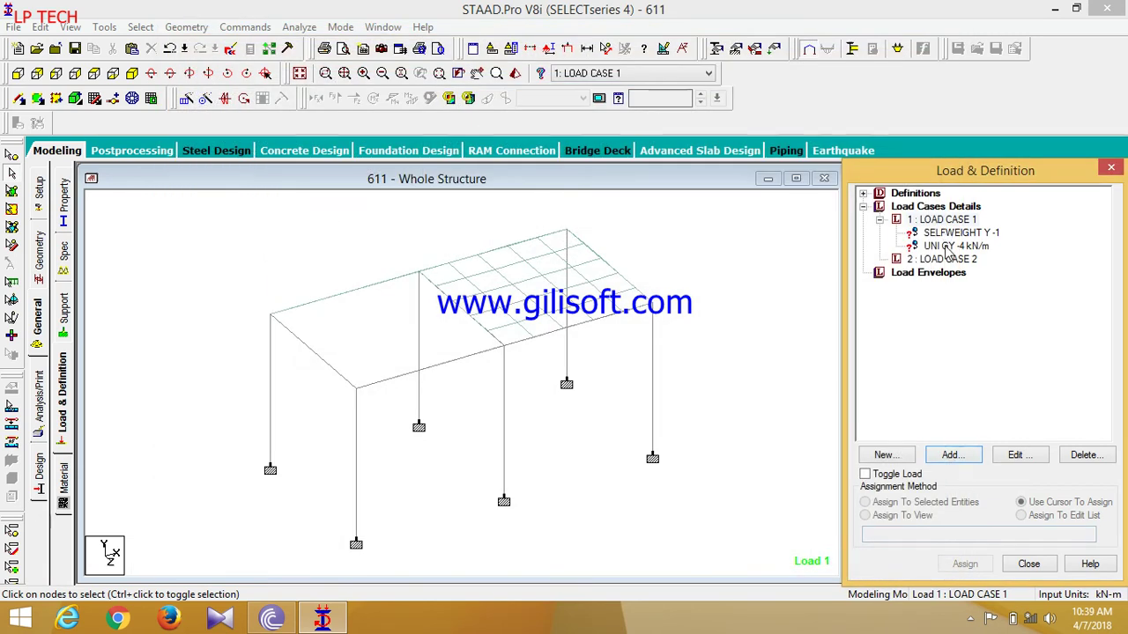
Add a nodal load with Fy of -2 kN to load case 2.
{"action": "left_click", "coordinate": [949, 261]}
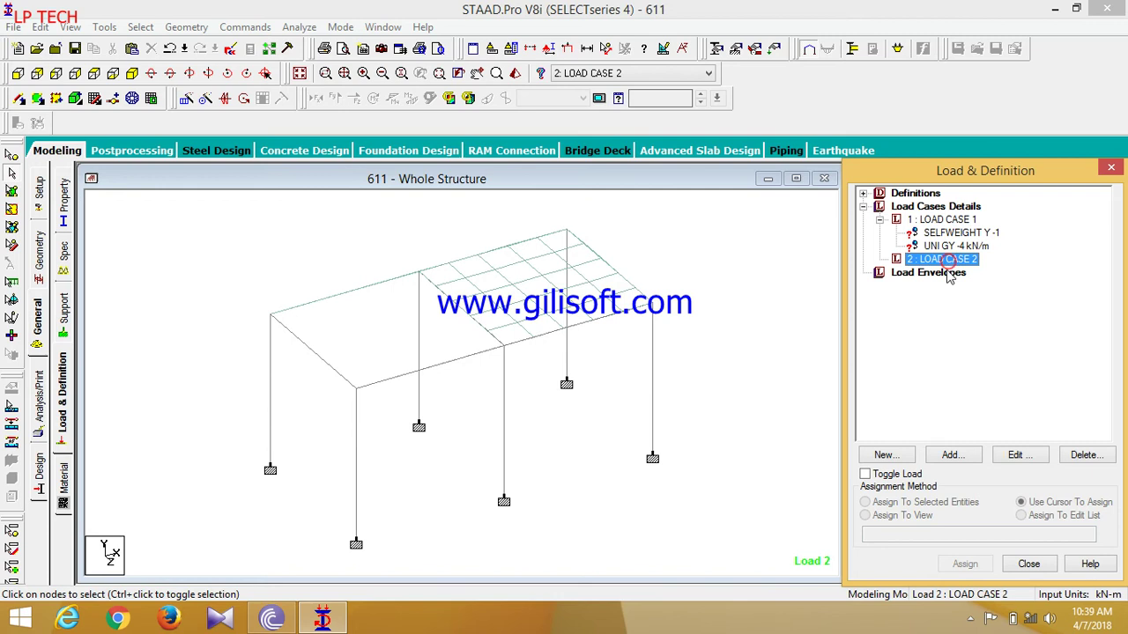
{"action": "left_click", "coordinate": [957, 457]}
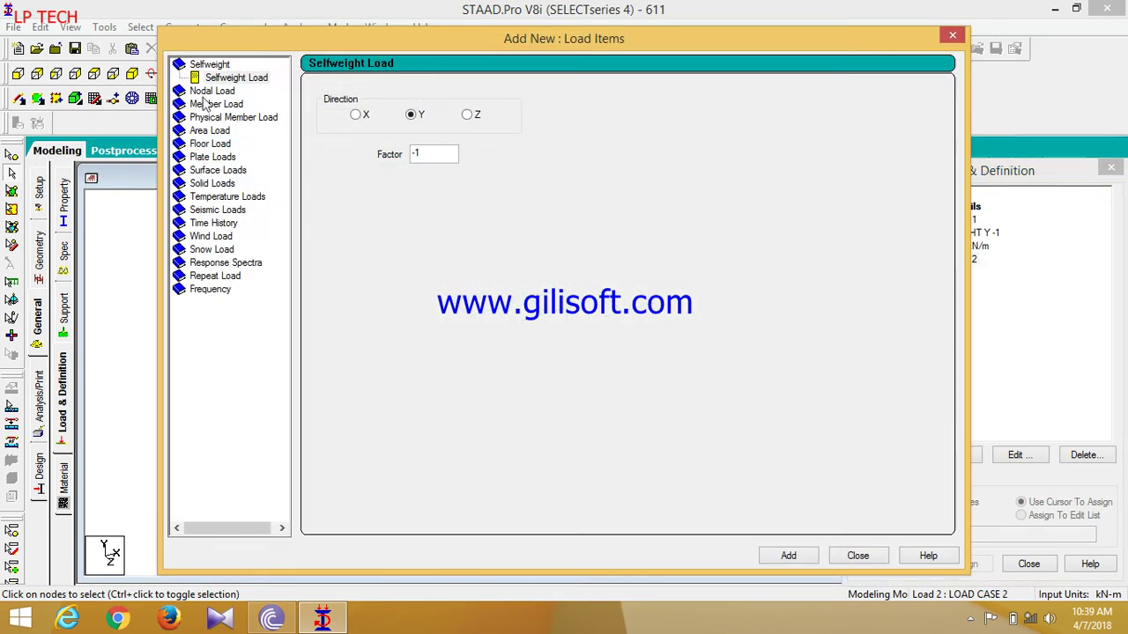
{"action": "left_click", "coordinate": [204, 91]}
{"action": "left_click", "coordinate": [374, 178]}
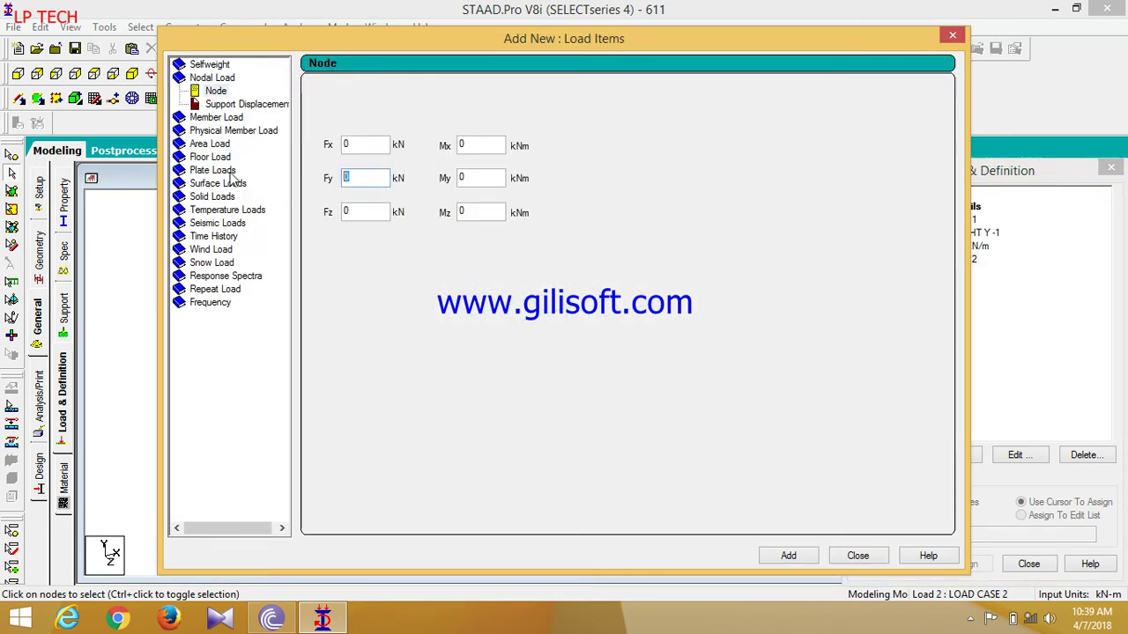
{"action": "type", "text": "-2"}
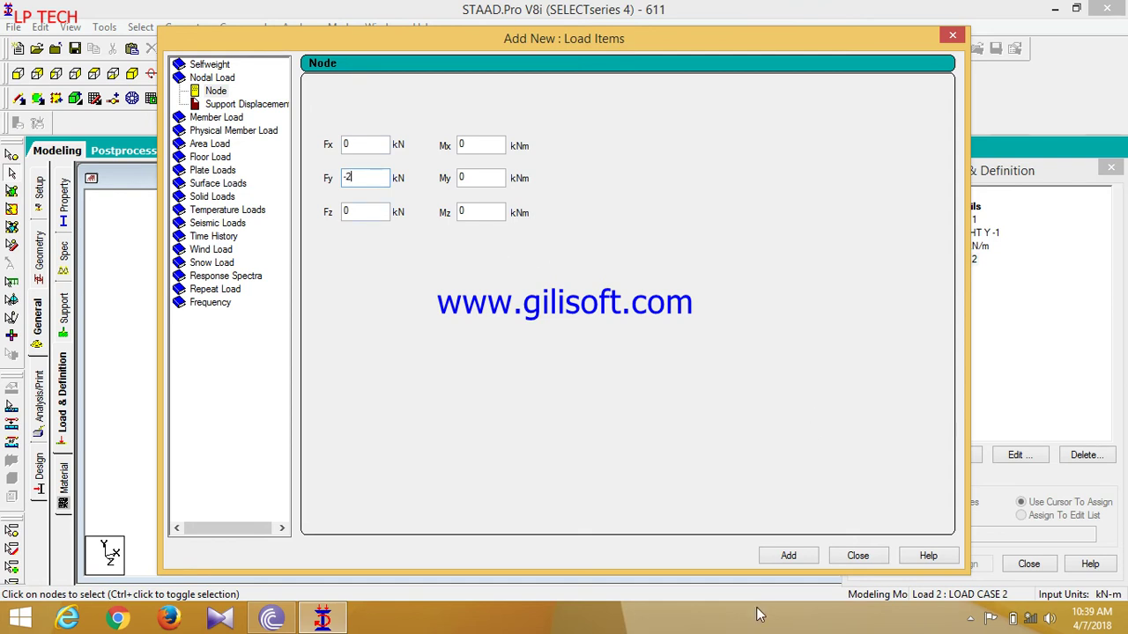
{"action": "left_click", "coordinate": [792, 559]}
{"action": "left_click", "coordinate": [854, 555]}
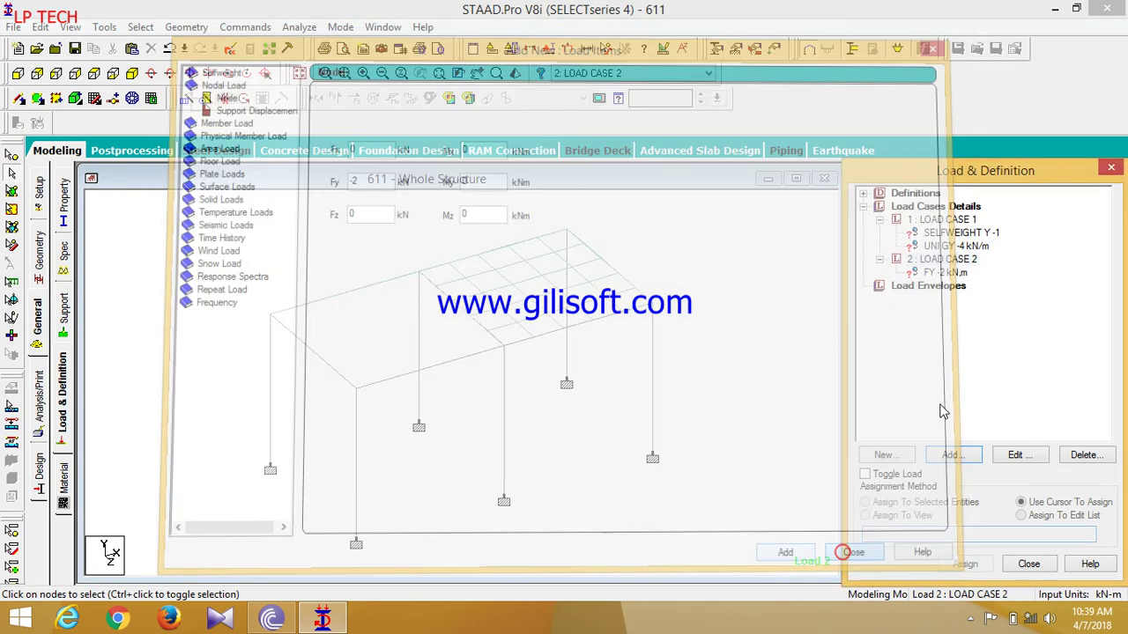
Assign the selfweight load to the whole structure in the view.
{"action": "left_click", "coordinate": [960, 233]}
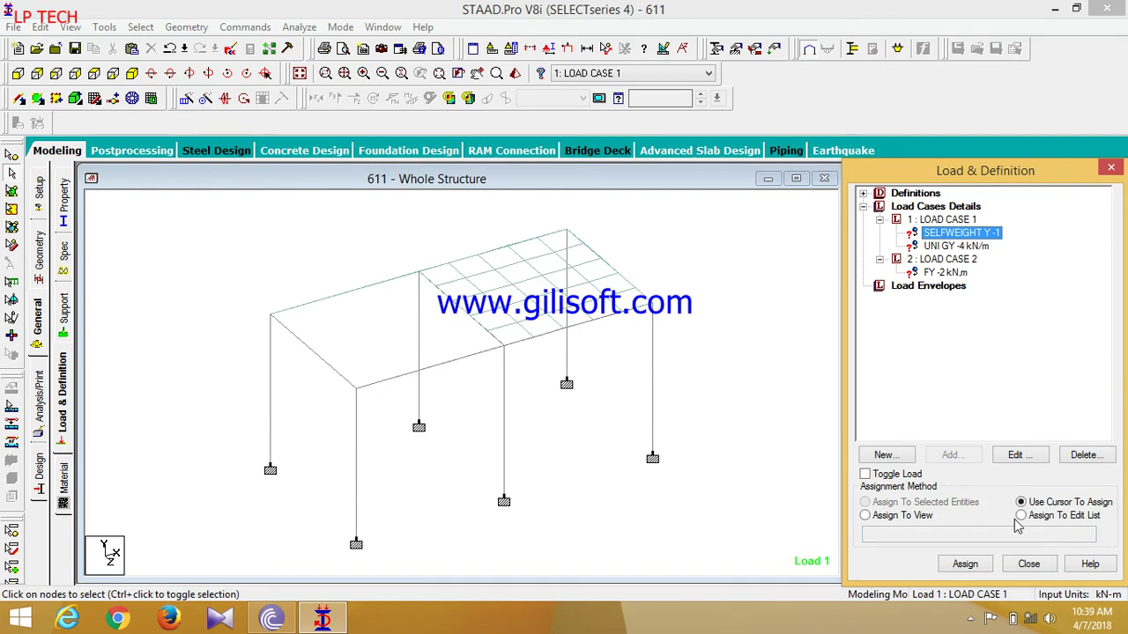
{"action": "left_click", "coordinate": [912, 516]}
{"action": "left_click", "coordinate": [965, 564]}
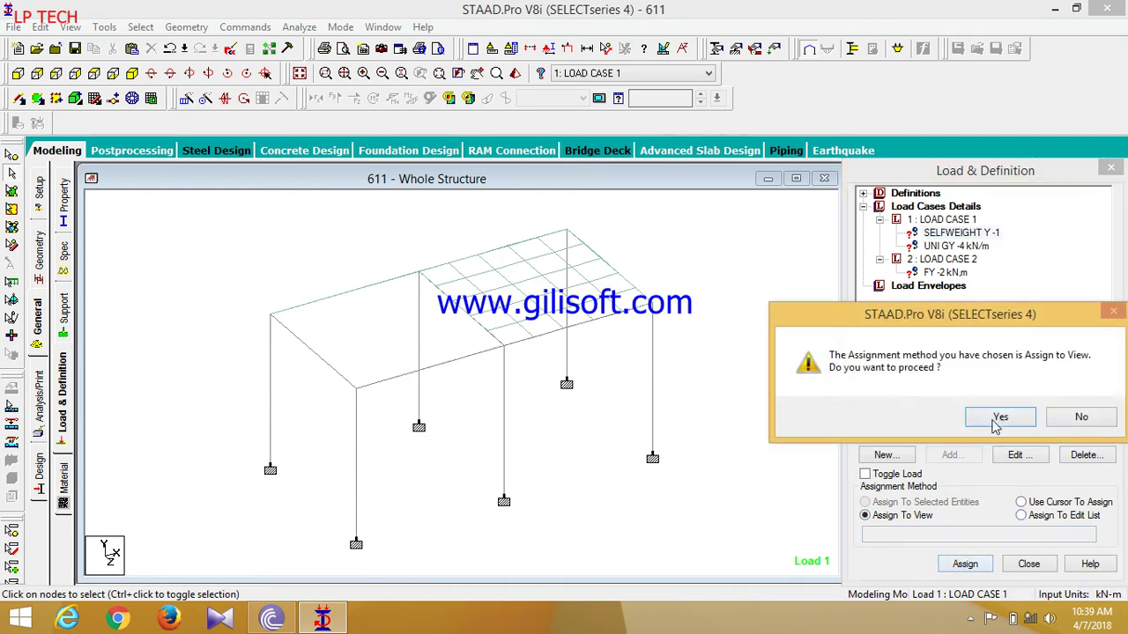
{"action": "left_click", "coordinate": [1000, 420]}
{"action": "left_click", "coordinate": [707, 385]}
Assign the -4 kN/m uniform load to all roof-level beams and display the loads on the structure.
{"action": "left_click", "coordinate": [956, 245]}
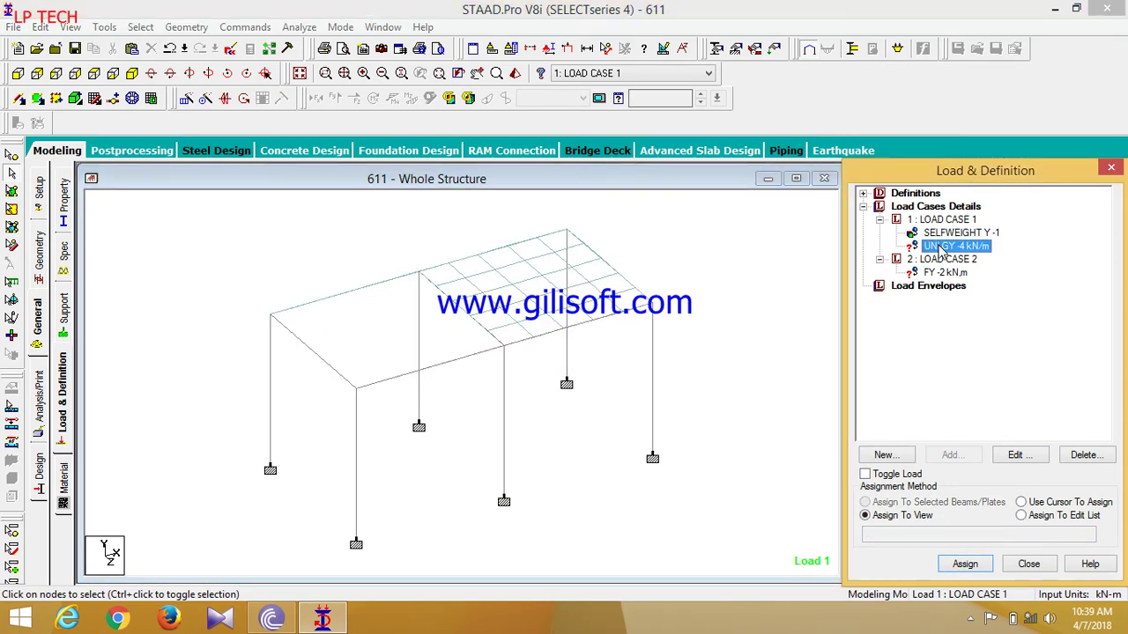
{"action": "left_click", "coordinate": [722, 339]}
{"action": "left_click", "coordinate": [17, 73]}
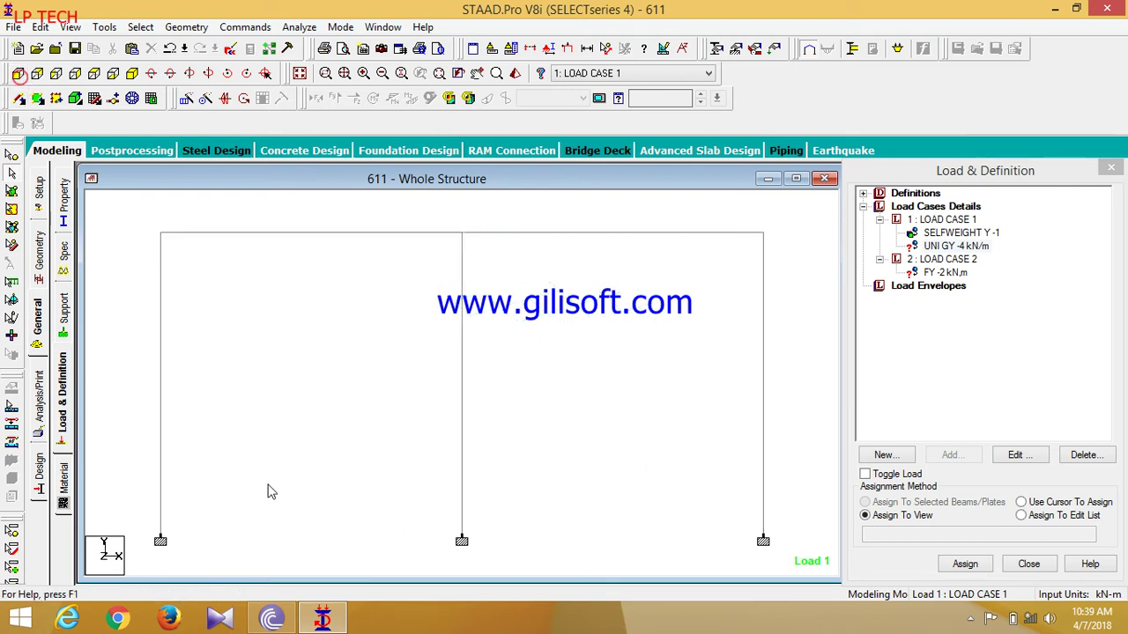
{"action": "left_click_drag", "start_coordinate": [765, 247], "coordinate": [126, 218]}
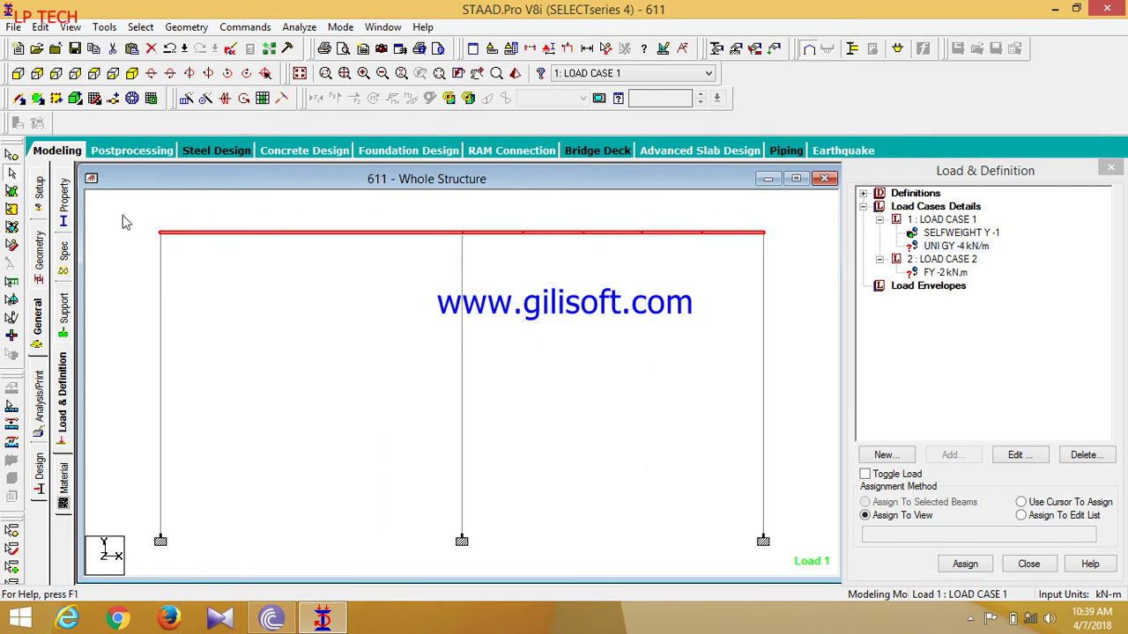
{"action": "left_click", "coordinate": [925, 504]}
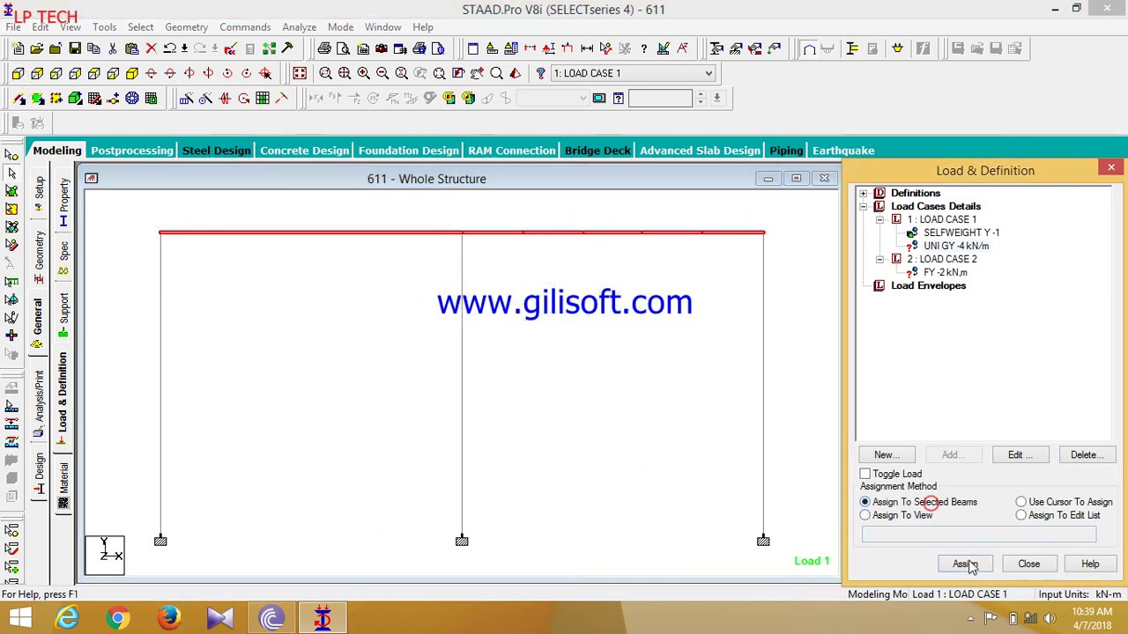
{"action": "left_click", "coordinate": [965, 564]}
{"action": "left_click", "coordinate": [976, 419]}
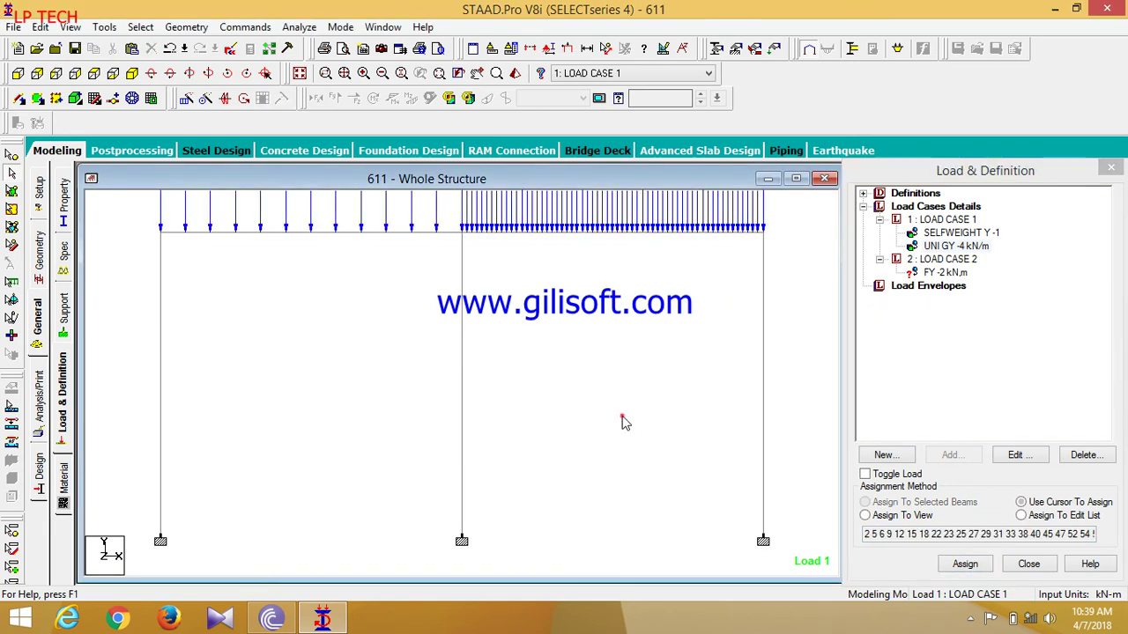
{"action": "left_click", "coordinate": [566, 50]}
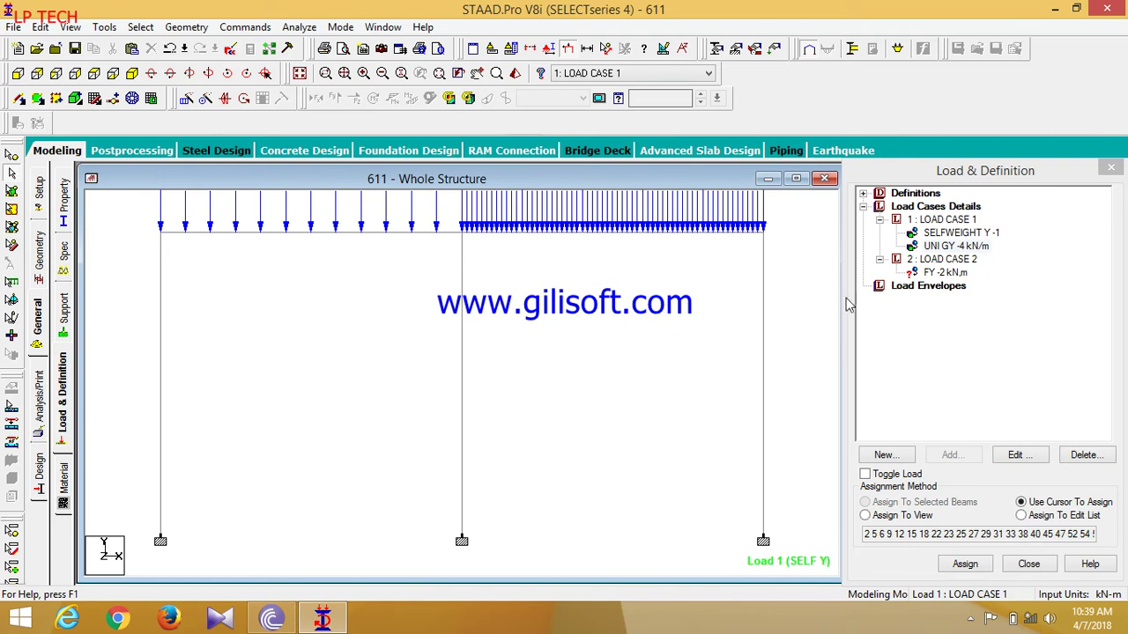
{"action": "left_click", "coordinate": [113, 74]}
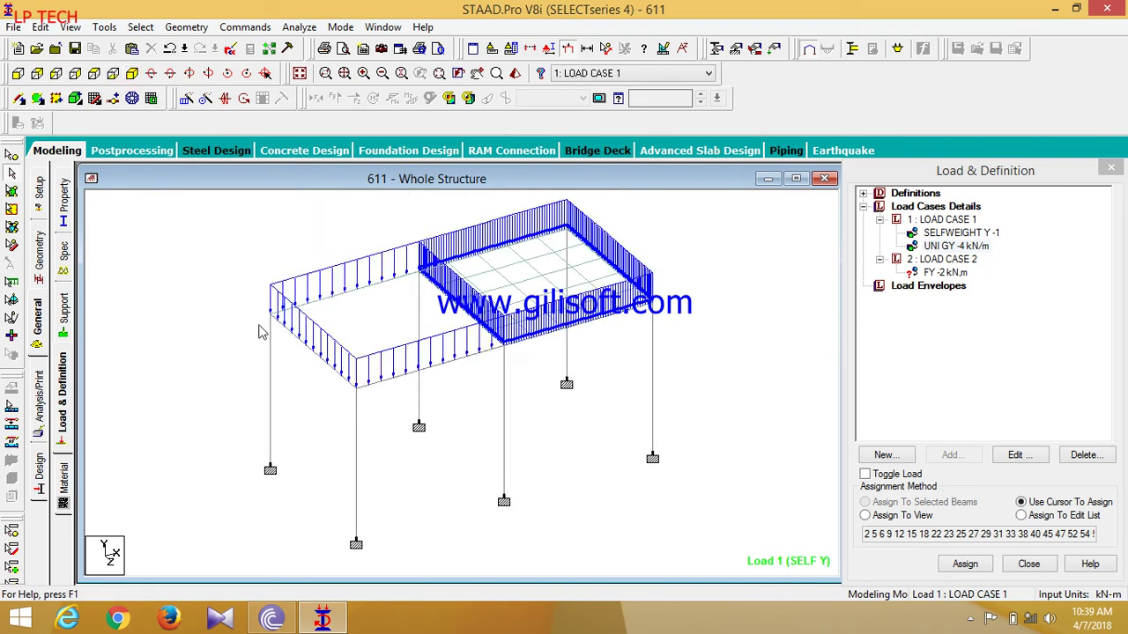
Assign the -2 kN nodal load of load case 2 to all roof-level nodes.
{"action": "left_click", "coordinate": [958, 274]}
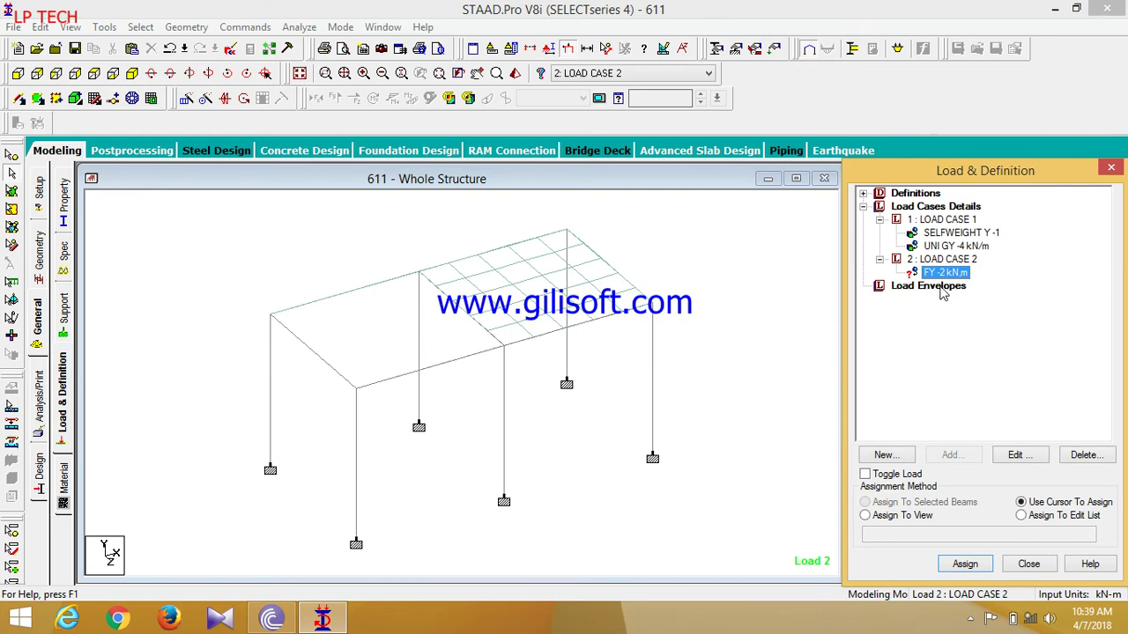
{"action": "left_click", "coordinate": [18, 73]}
{"action": "left_click", "coordinate": [12, 155]}
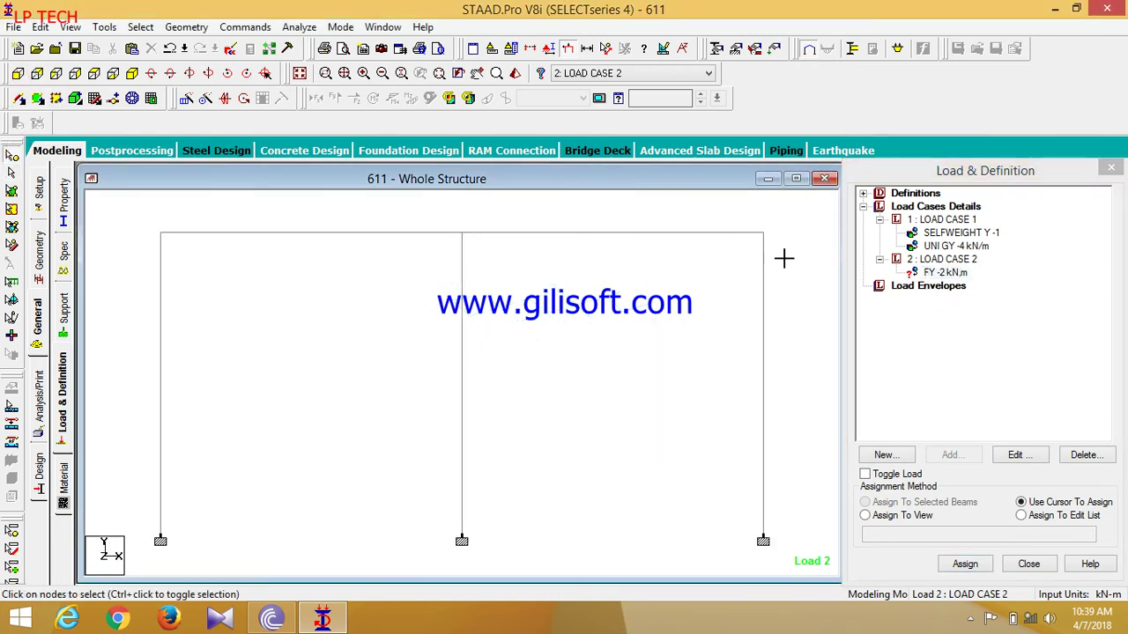
{"action": "left_click_drag", "start_coordinate": [784, 258], "coordinate": [159, 217]}
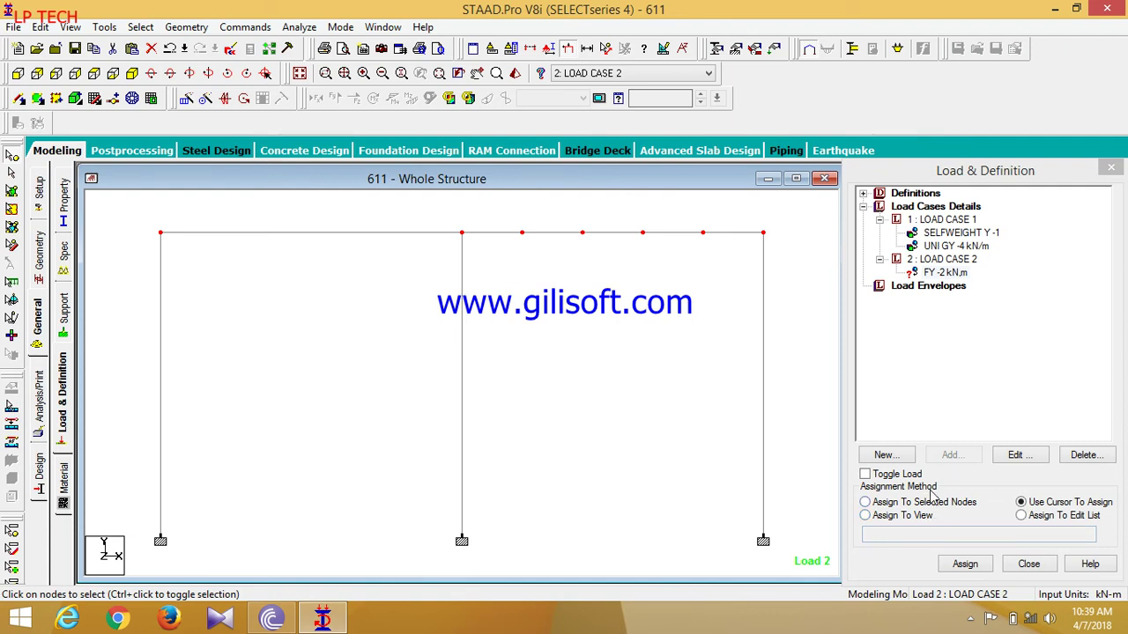
{"action": "left_click", "coordinate": [916, 503]}
{"action": "left_click", "coordinate": [965, 564]}
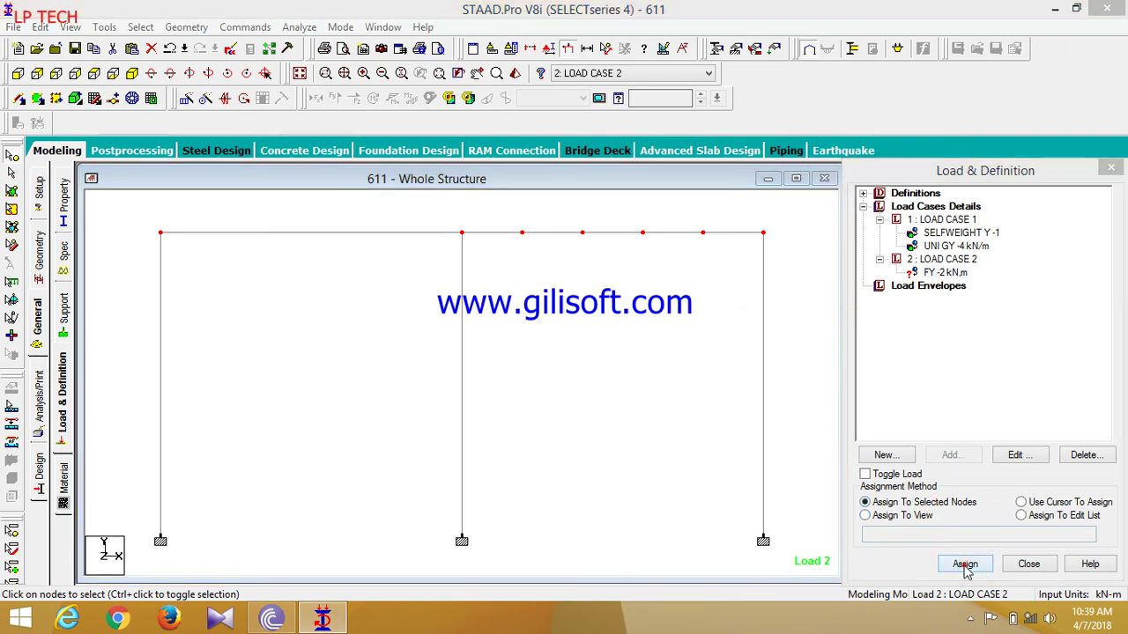
{"action": "left_click", "coordinate": [1005, 420]}
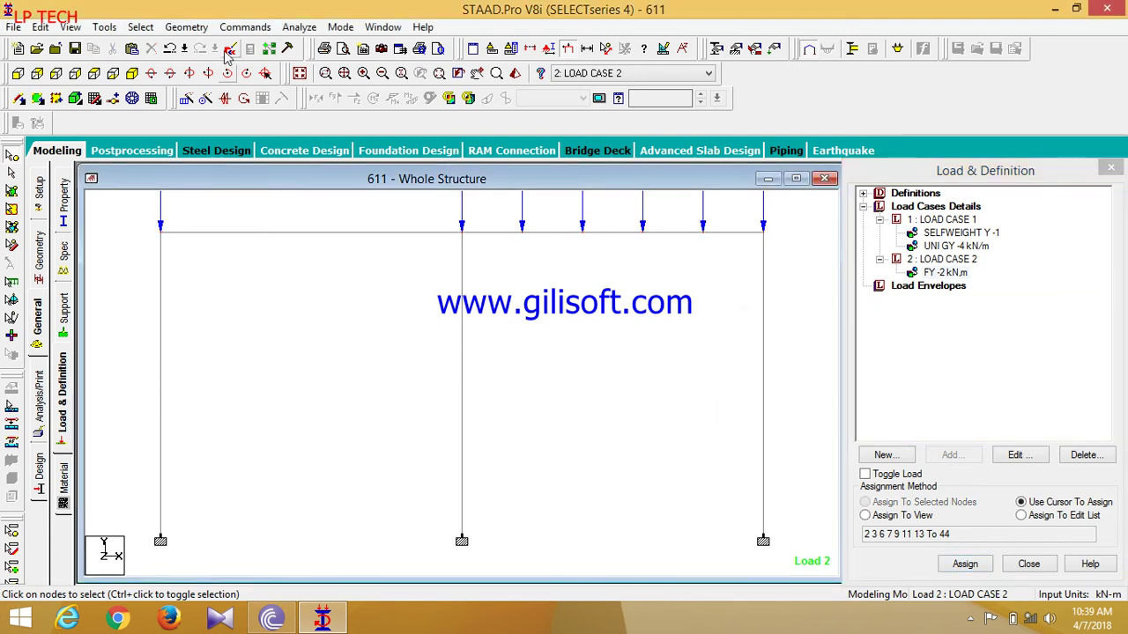
{"action": "left_click", "coordinate": [132, 74]}
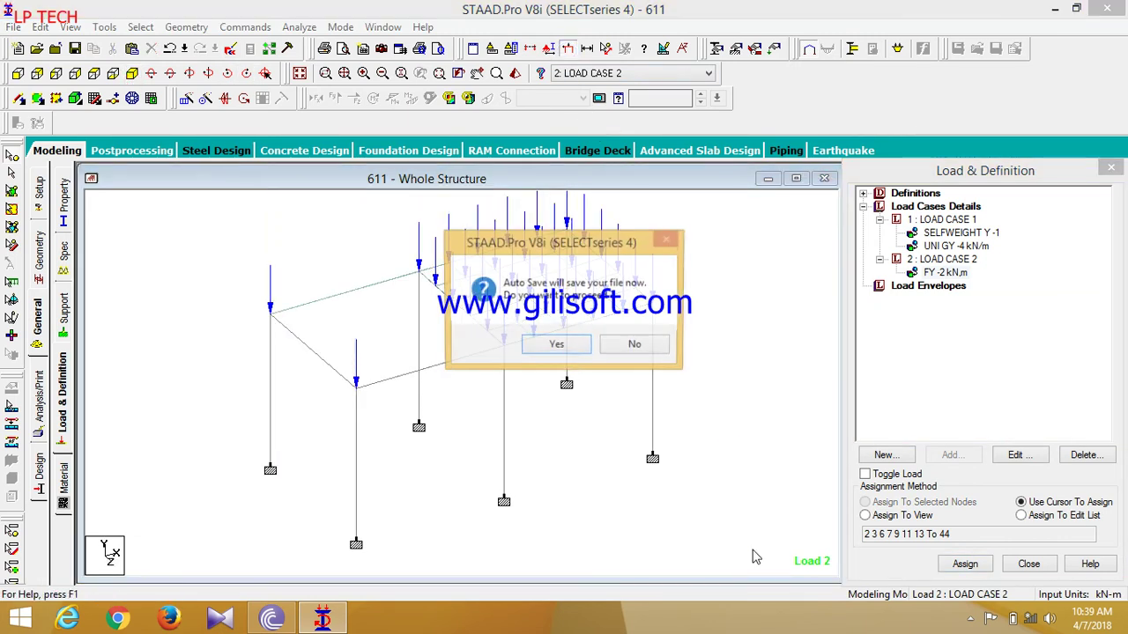
Accept the auto save and save the modified structure under its existing file.
{"action": "left_click", "coordinate": [554, 347]}
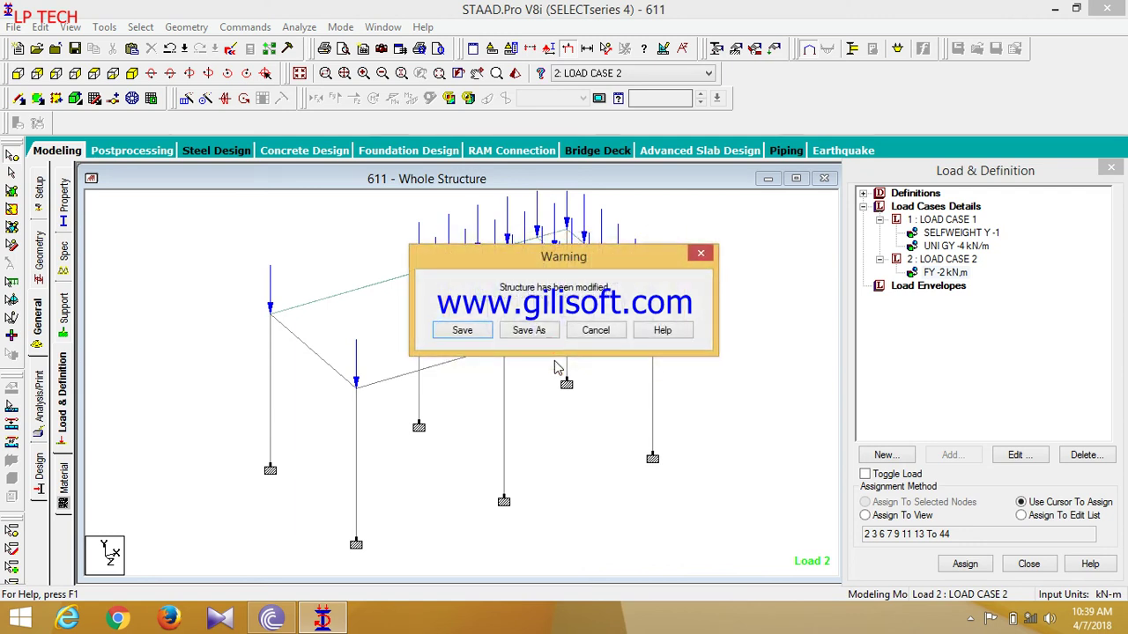
{"action": "left_click", "coordinate": [484, 338]}
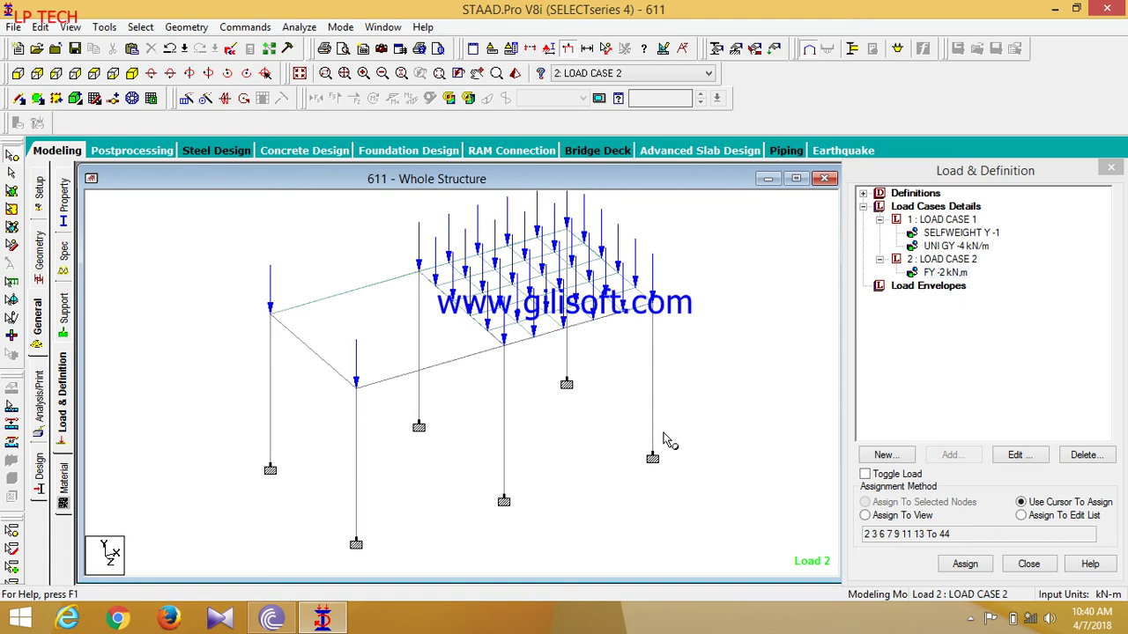
Add a Perform Analysis command with the No Print option to the model's analysis commands.
{"action": "left_click", "coordinate": [41, 428]}
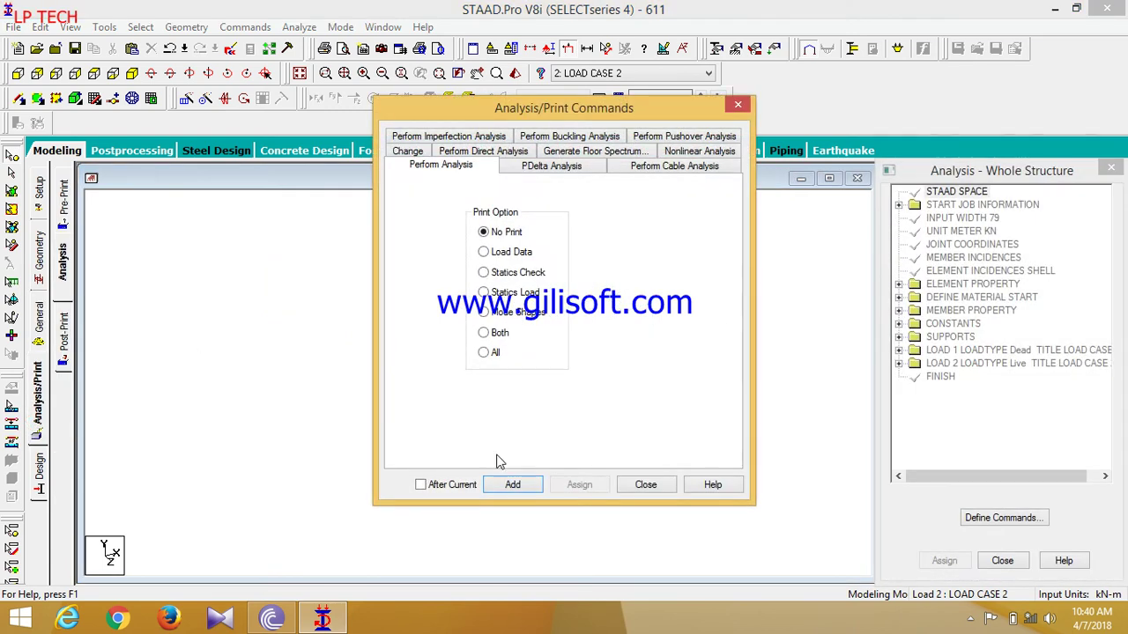
{"action": "left_click", "coordinate": [515, 484]}
{"action": "left_click", "coordinate": [644, 486]}
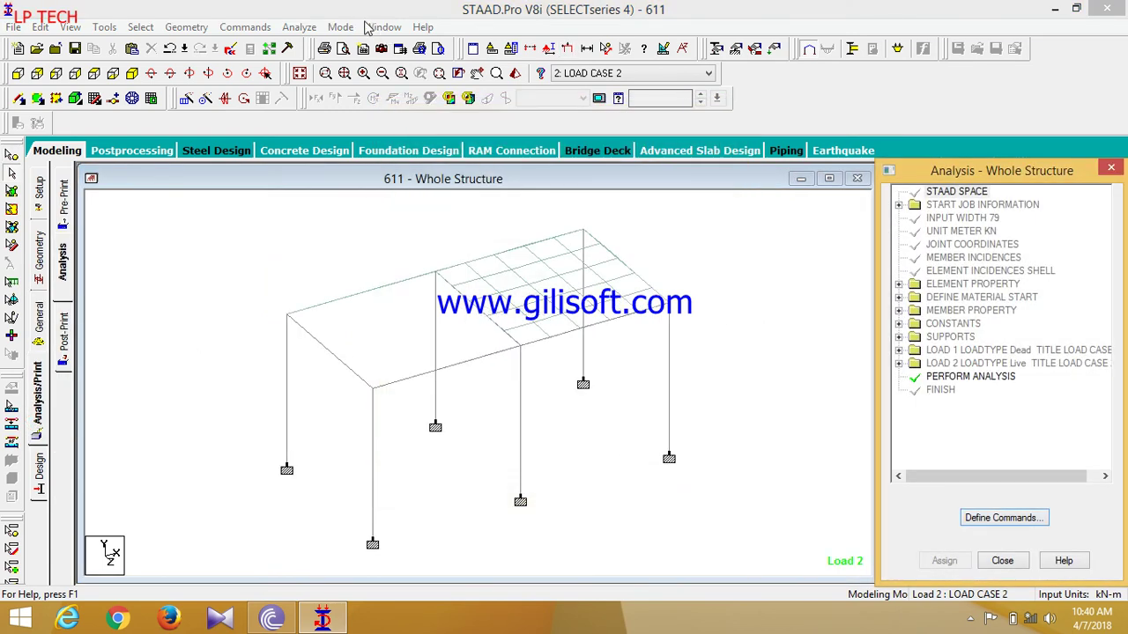
Run the analysis, saving the modified structure first, and stay in modeling mode when it completes.
{"action": "left_click", "coordinate": [301, 28]}
{"action": "left_click", "coordinate": [330, 50]}
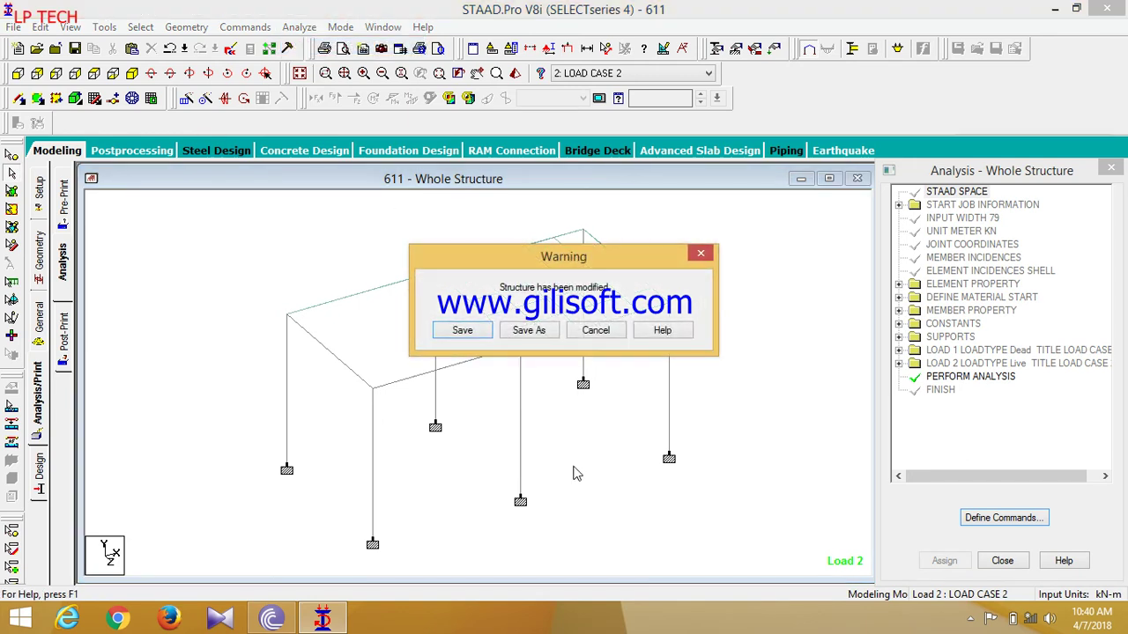
{"action": "left_click", "coordinate": [461, 330]}
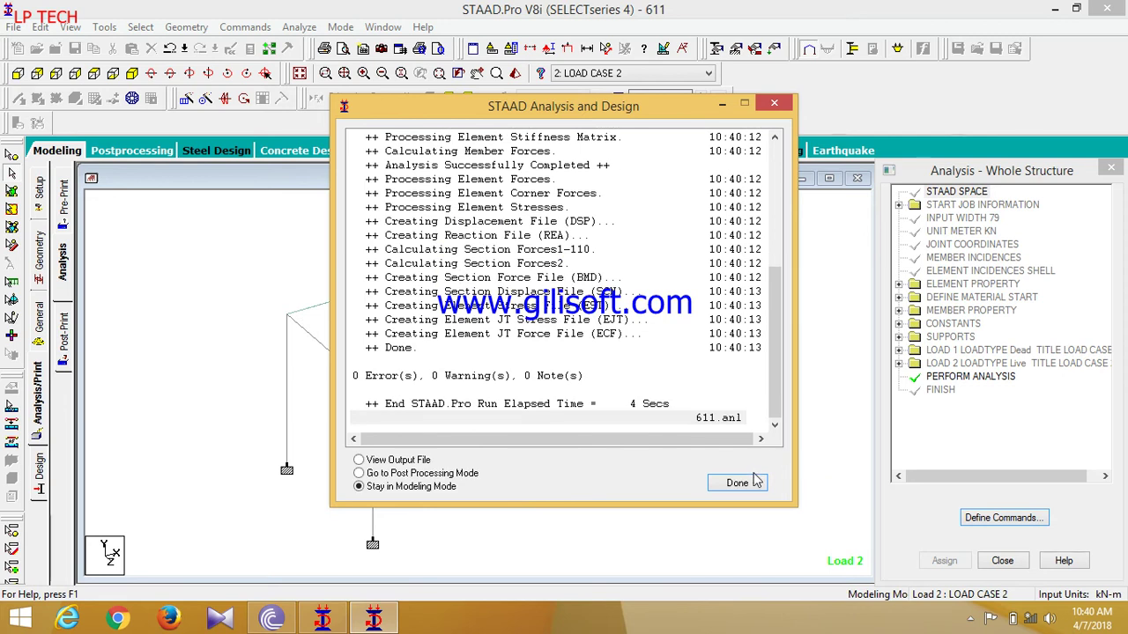
{"action": "left_click", "coordinate": [759, 484]}
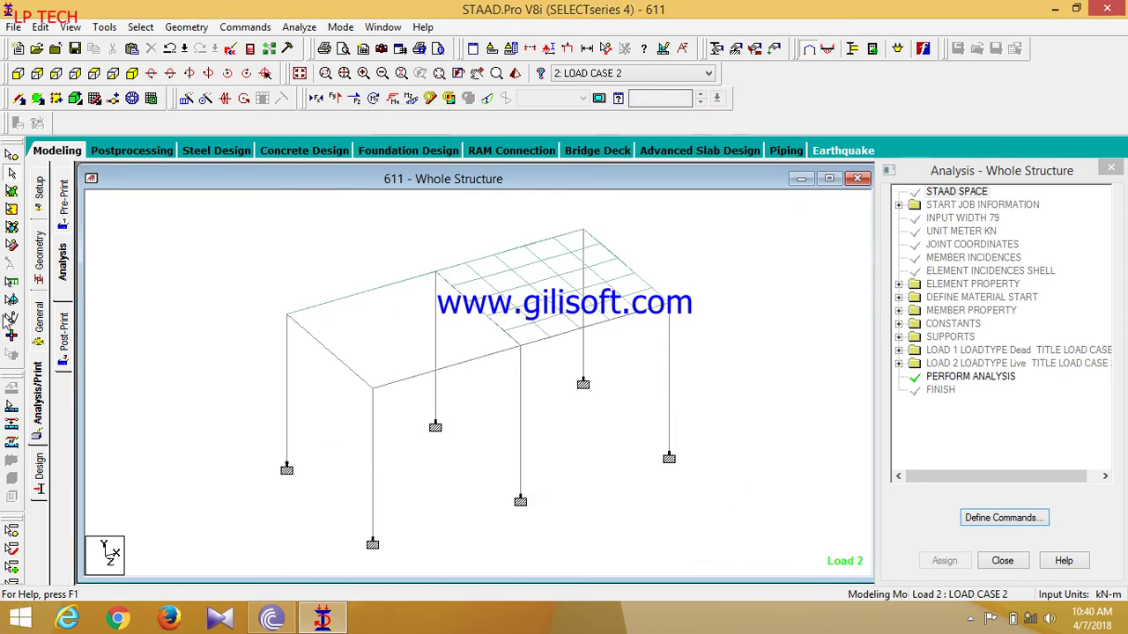
Open the postprocessing results for both load cases and display the structure's displacement under load case 1.
{"action": "left_click", "coordinate": [123, 151]}
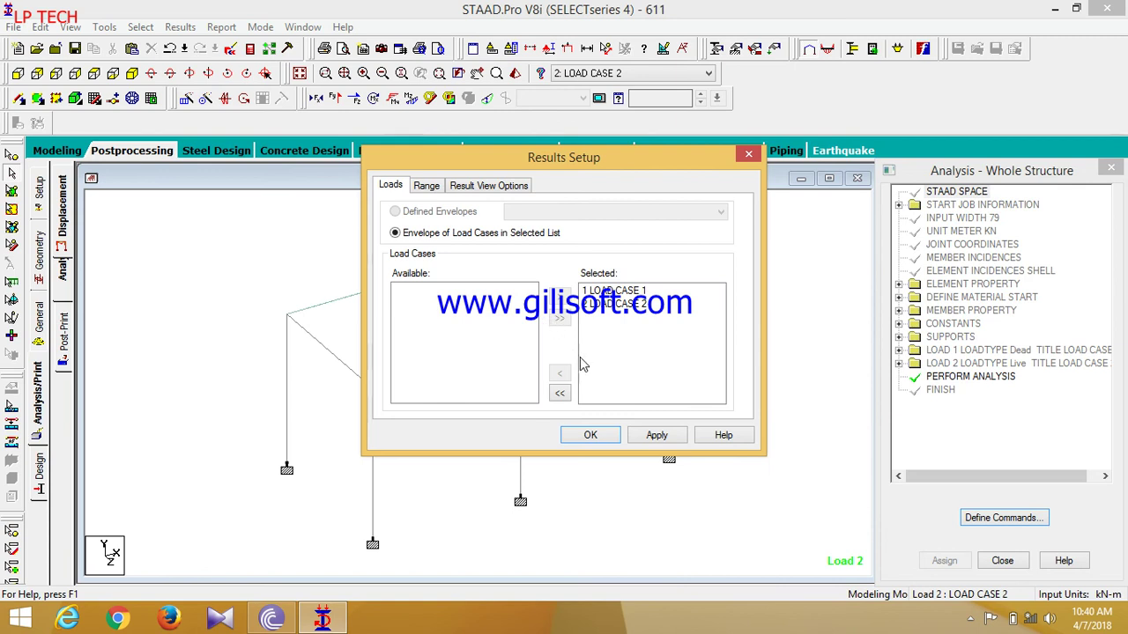
{"action": "left_click", "coordinate": [591, 436]}
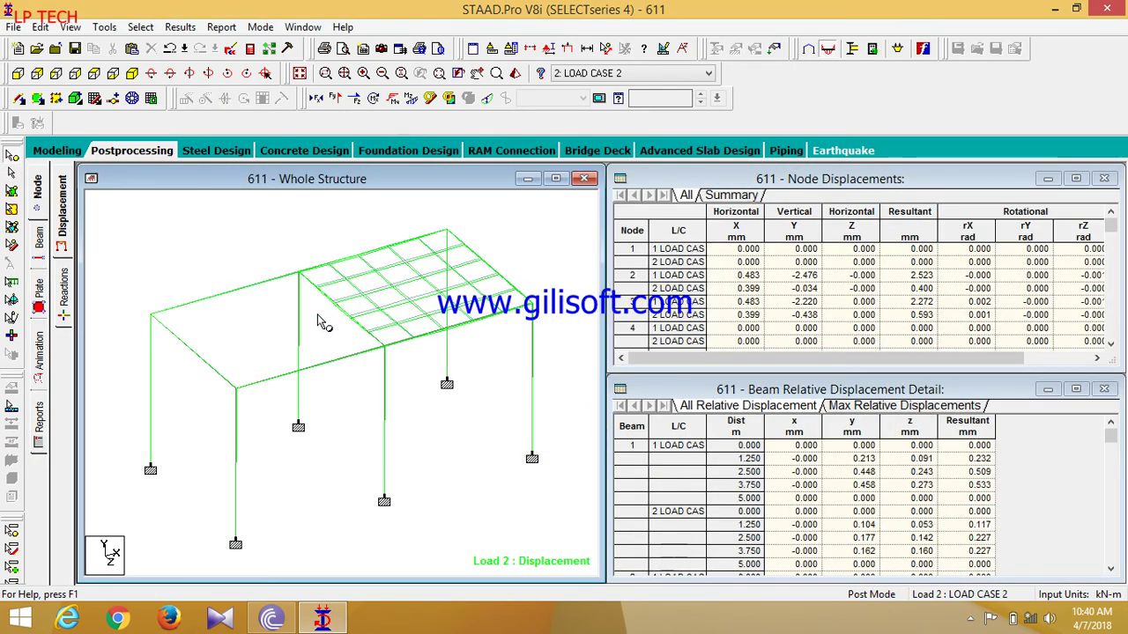
{"action": "left_click", "coordinate": [596, 74]}
{"action": "left_click", "coordinate": [597, 87]}
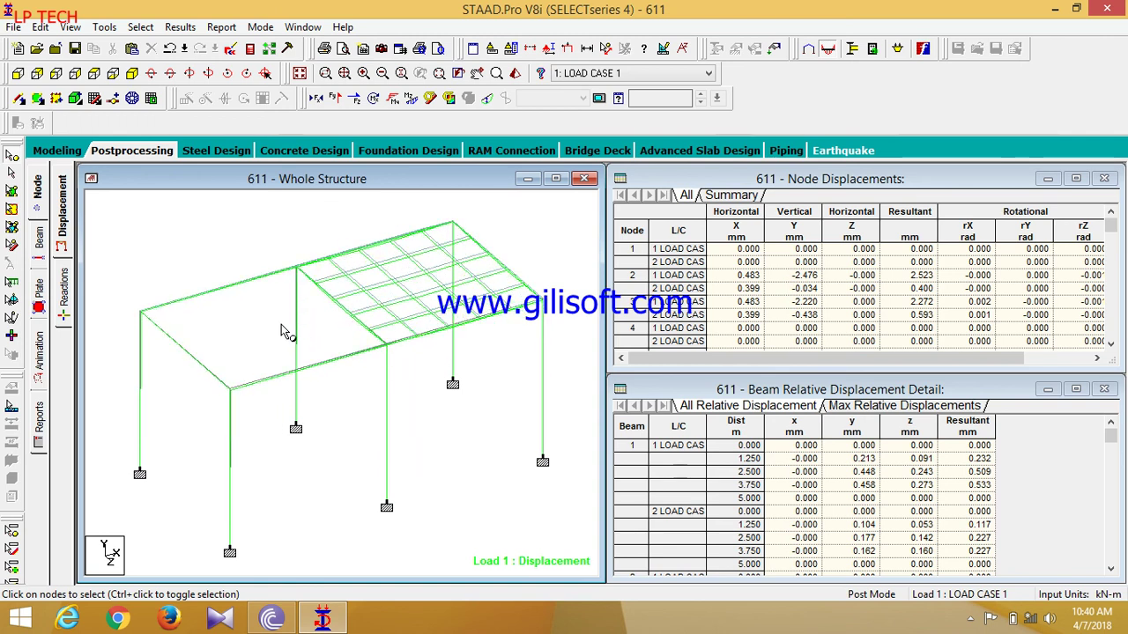
Animate the structure's deflection under load case 1 and return to modeling mode.
{"action": "left_click", "coordinate": [43, 351]}
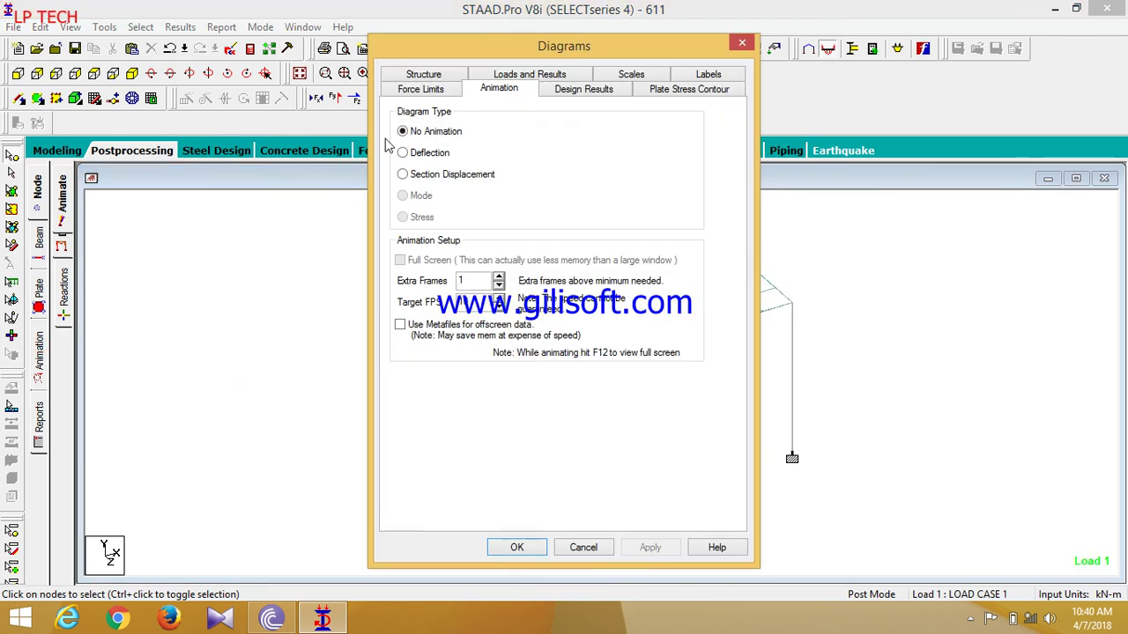
{"action": "left_click", "coordinate": [423, 154]}
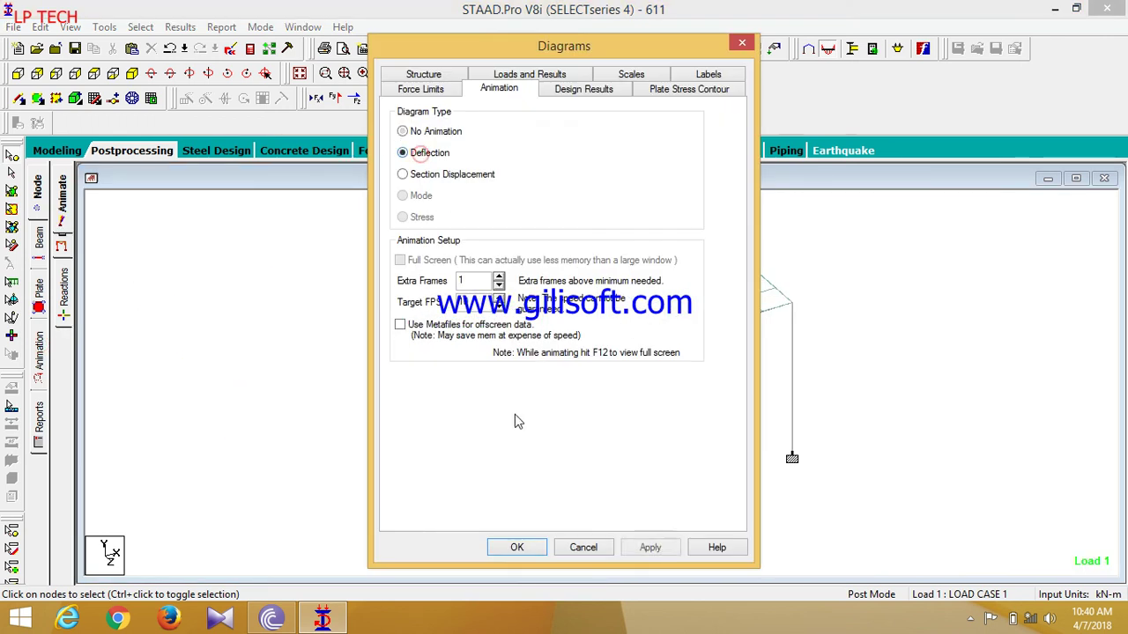
{"action": "left_click", "coordinate": [524, 548]}
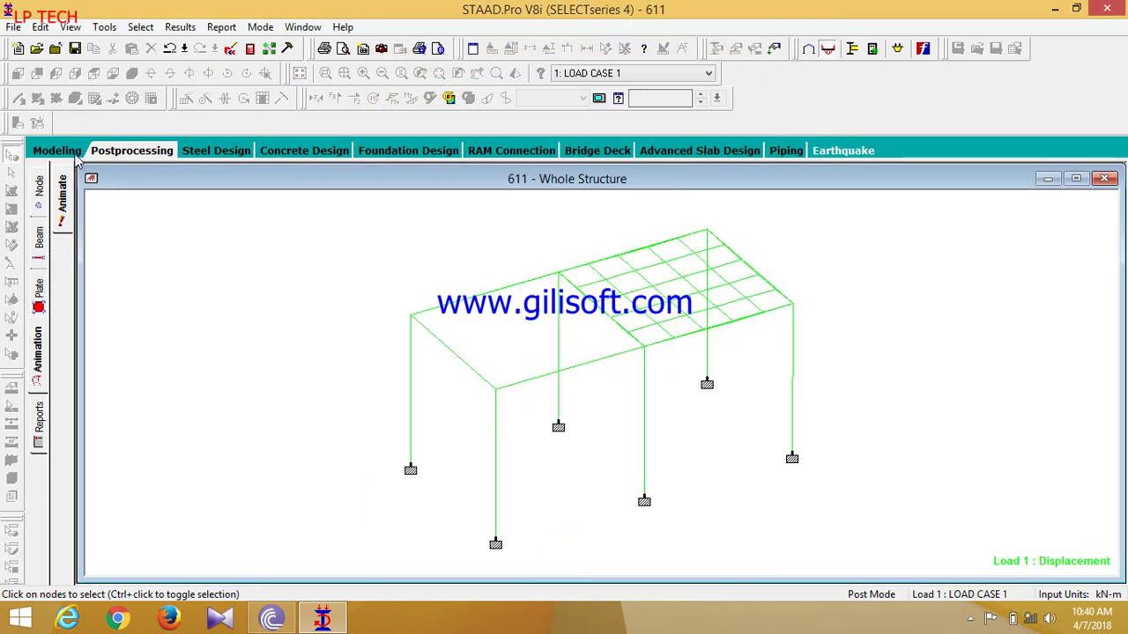
{"action": "left_click", "coordinate": [74, 153]}
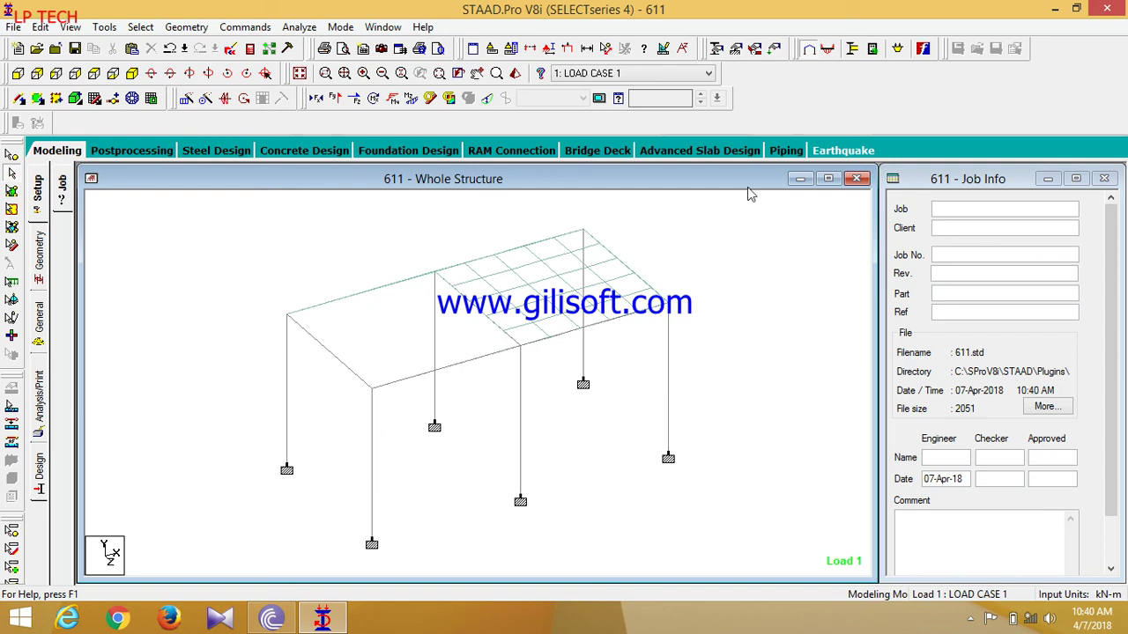